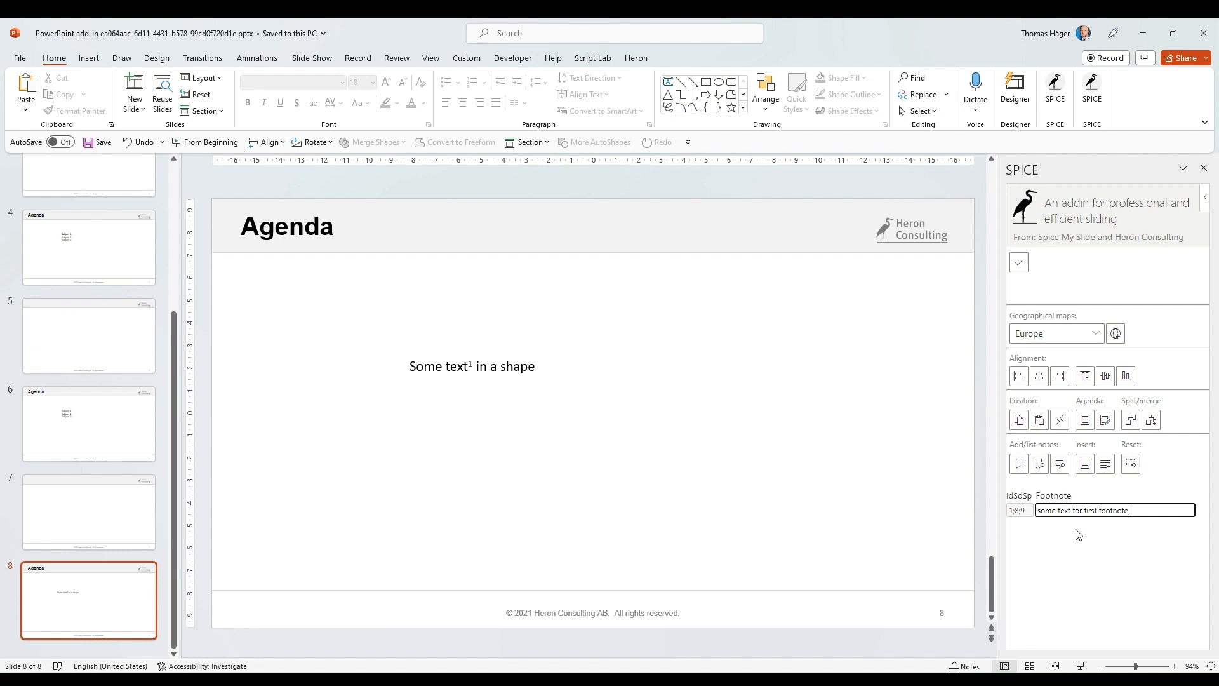
Step: Insert the footer text box listing the first footnote on slide 8
{"action": "left_click", "coordinate": [1085, 468]}
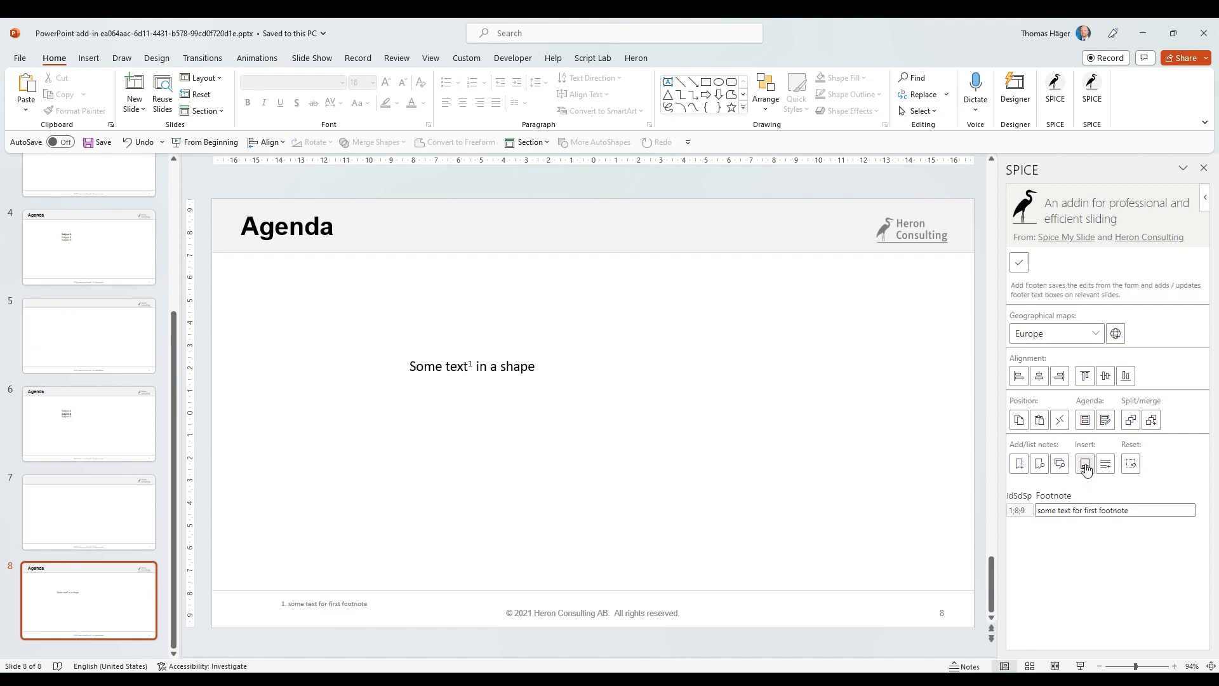
{"action": "left_click", "coordinate": [325, 614]}
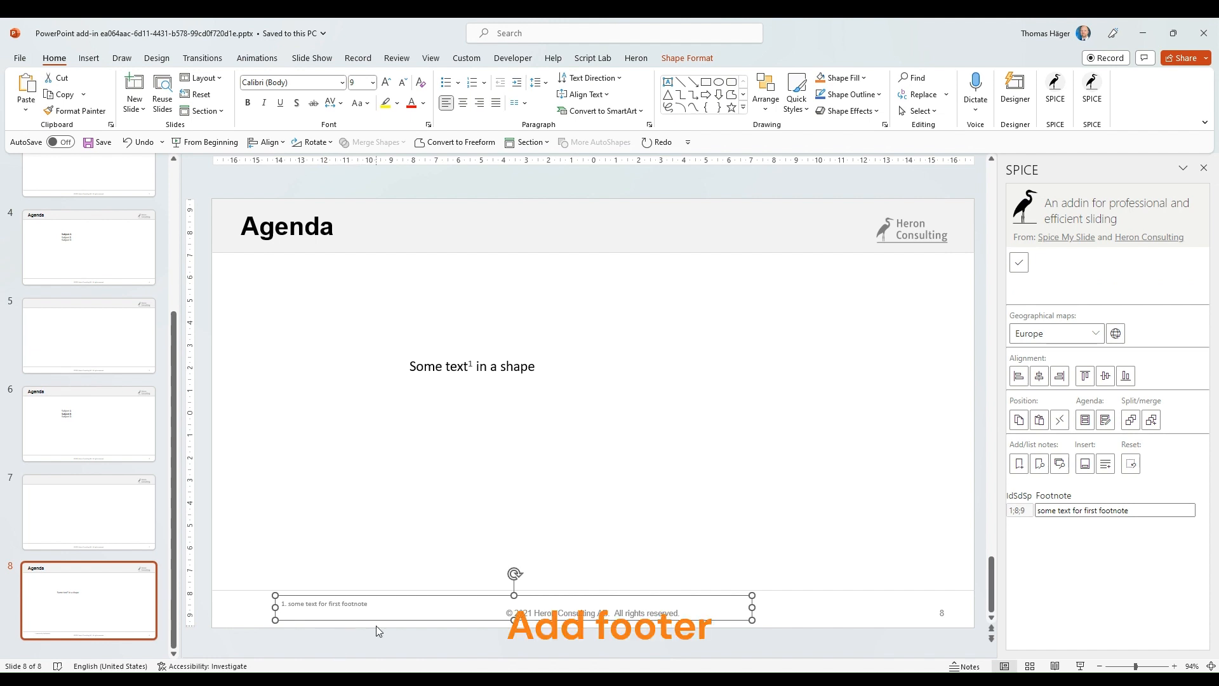
Step: Duplicate the "Some text in a shape" box twice below the original and renumber the footnotes on slide 8
{"action": "left_click", "coordinate": [519, 371]}
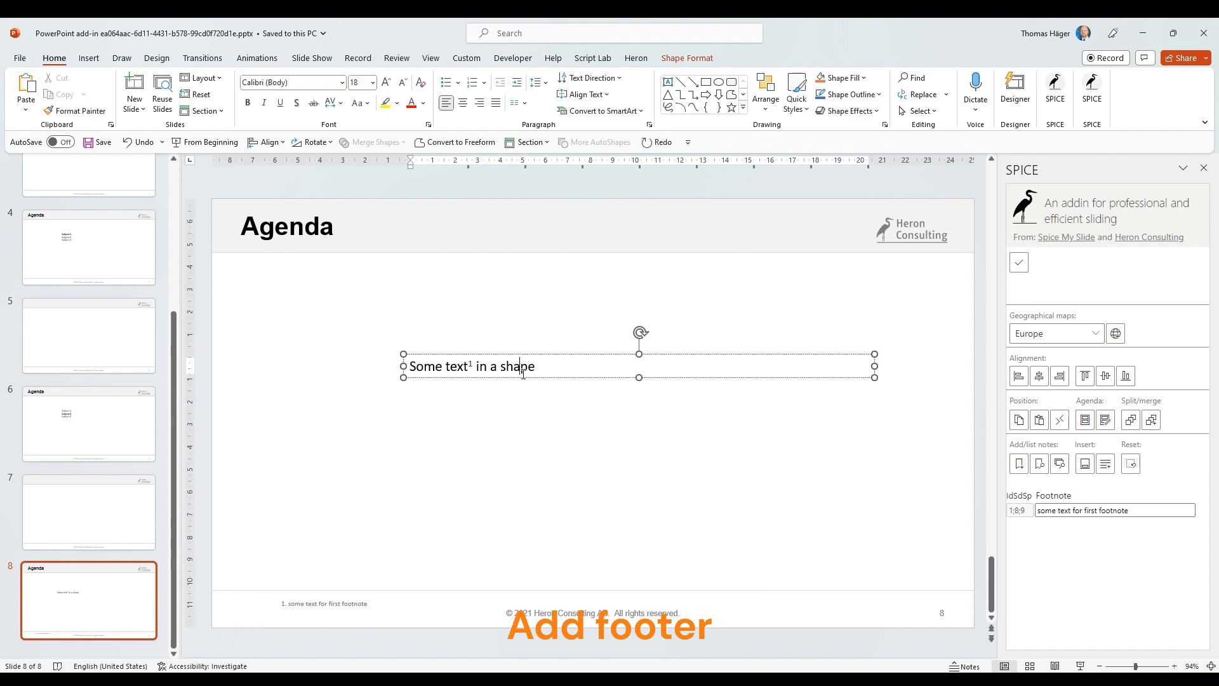
{"action": "left_click_drag", "start_coordinate": [528, 378], "coordinate": [528, 468]}
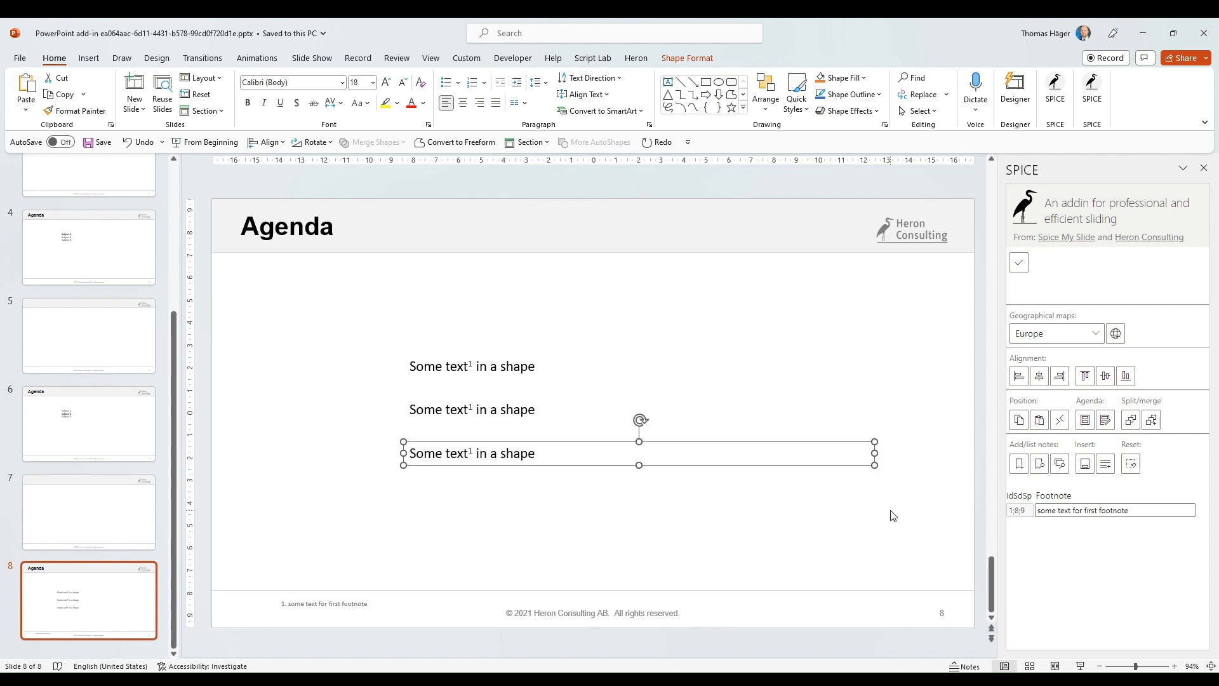
{"action": "left_click", "coordinate": [1040, 466]}
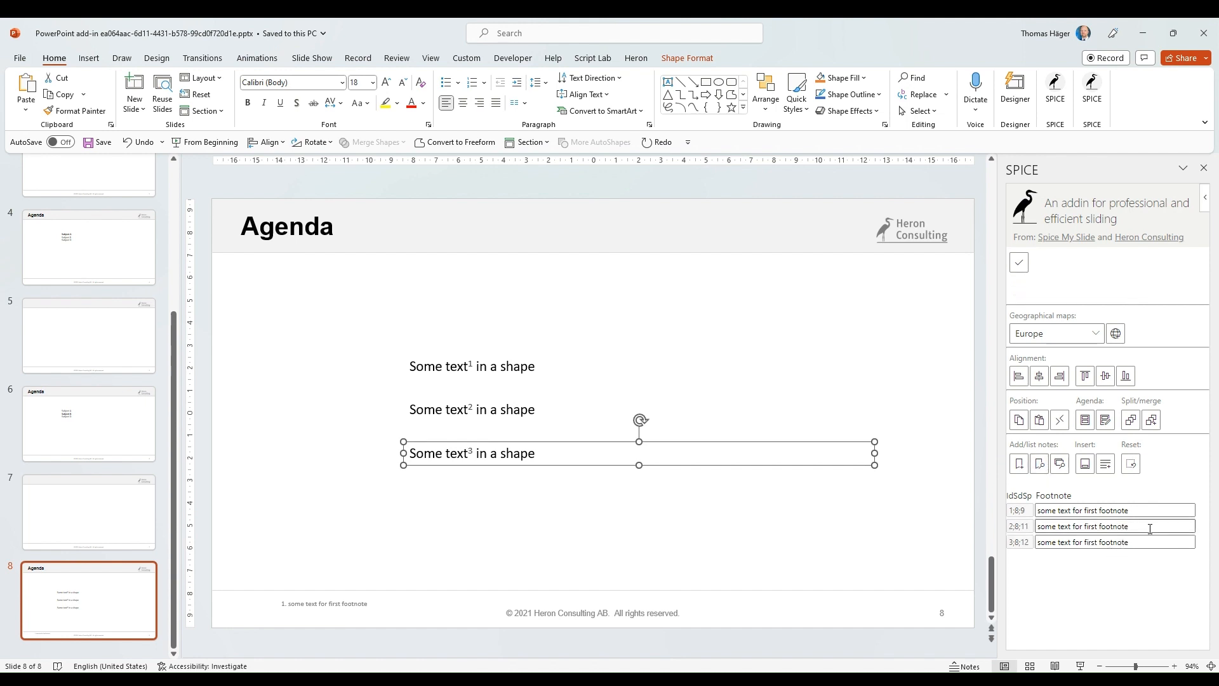
Step: Set footnotes 2 and 3 to "second" and "third" and update the slide's footer text box
{"action": "left_click_drag", "start_coordinate": [1148, 527], "coordinate": [1023, 537]}
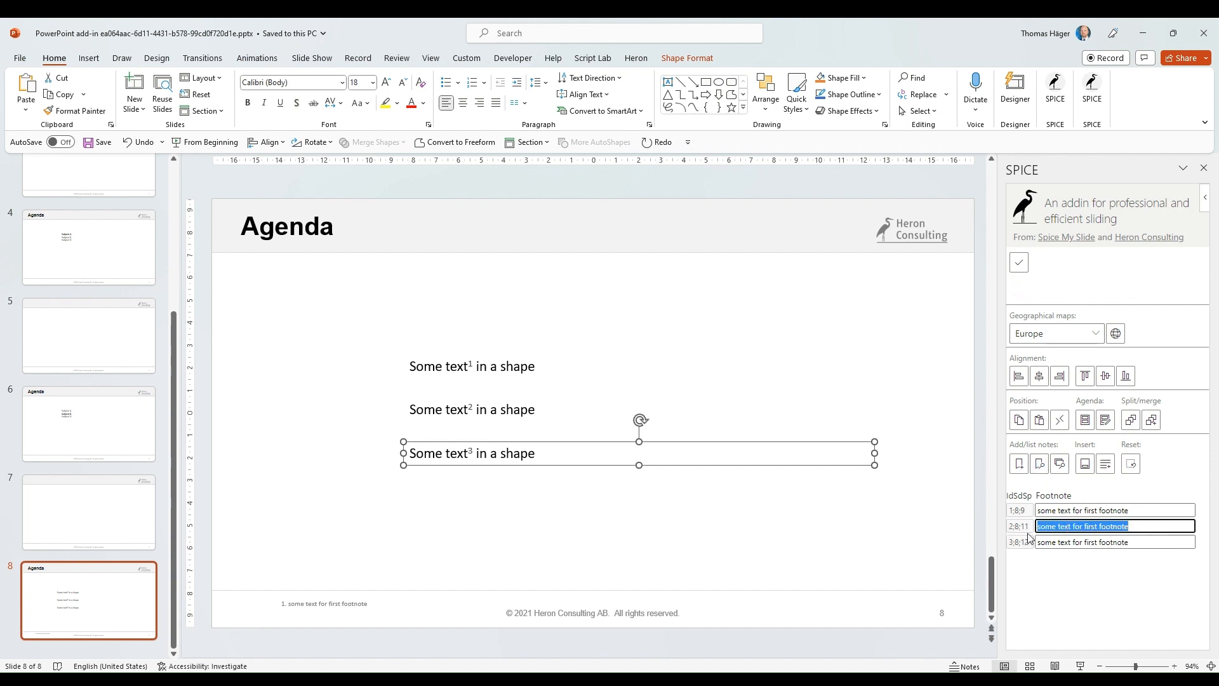
{"action": "type", "text": "second"}
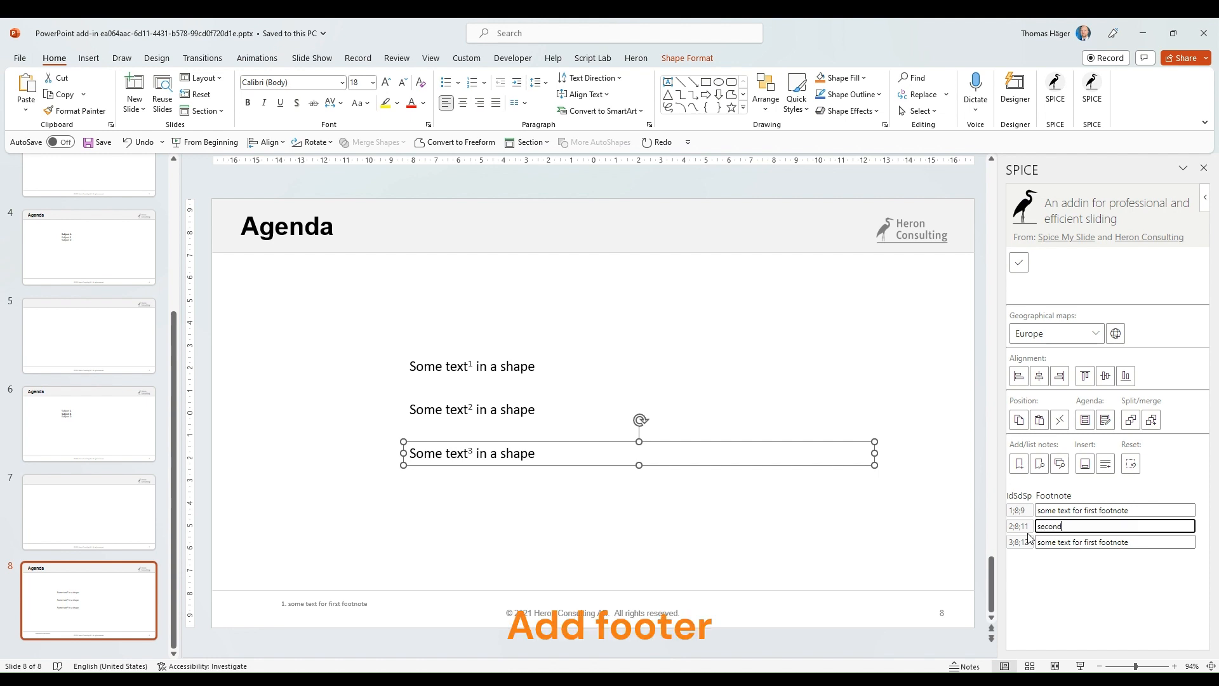
{"action": "key", "text": "Tab"}
{"action": "type", "text": "th"}
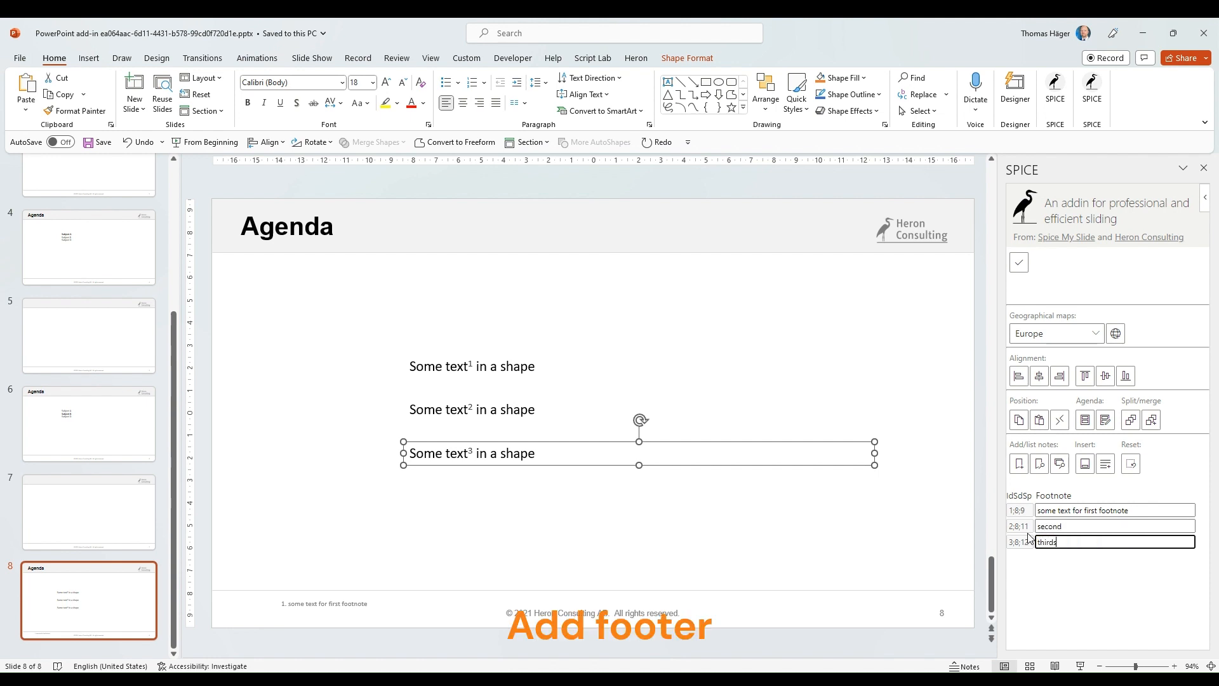
{"action": "type", "text": "irds"}
{"action": "key", "text": "BackSpace"}
{"action": "left_click", "coordinate": [1084, 470]}
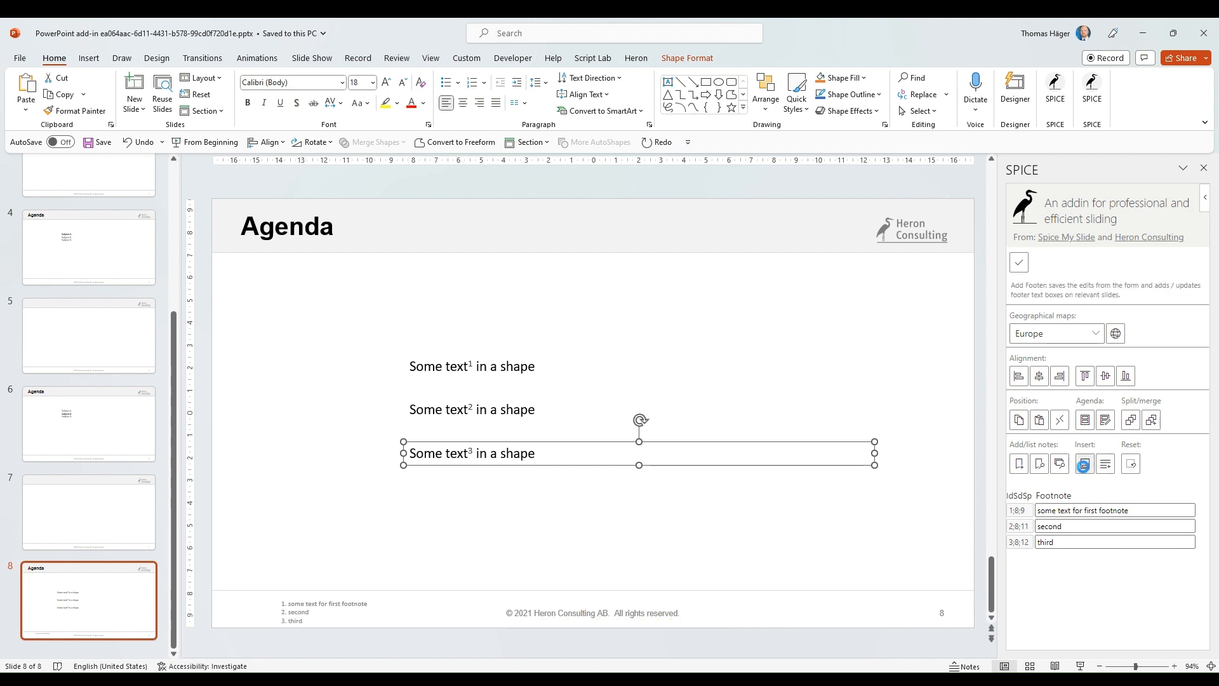
{"action": "left_click", "coordinate": [322, 621]}
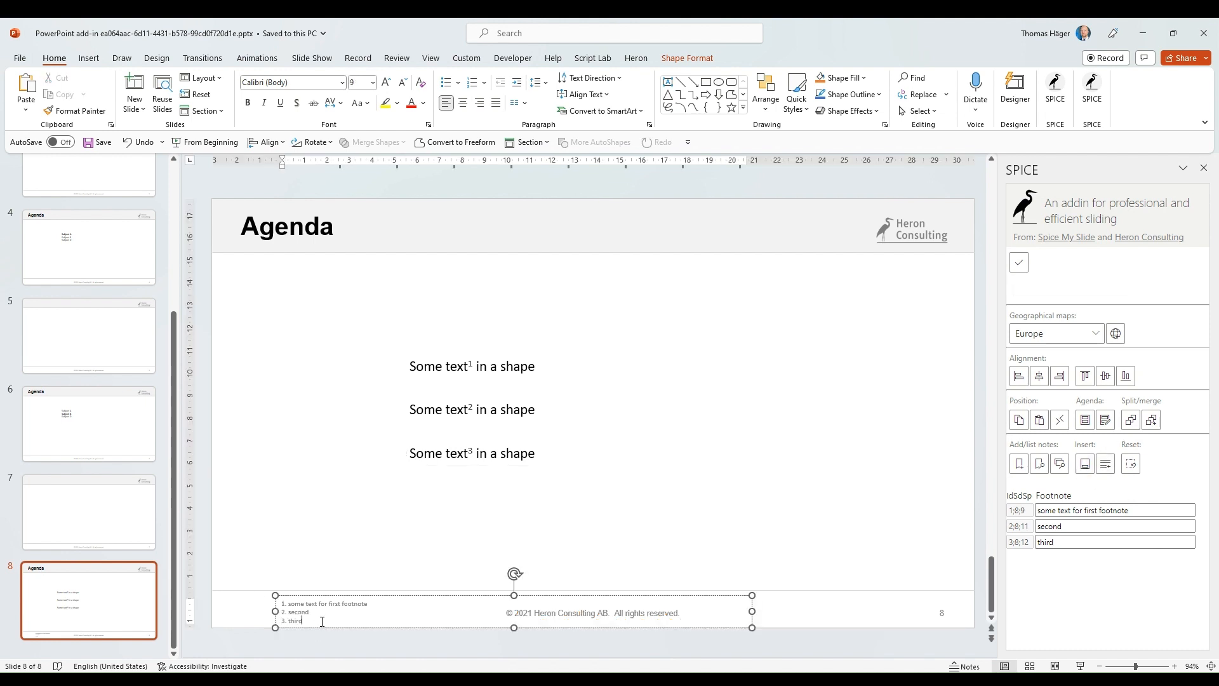
{"action": "left_click", "coordinate": [472, 452]}
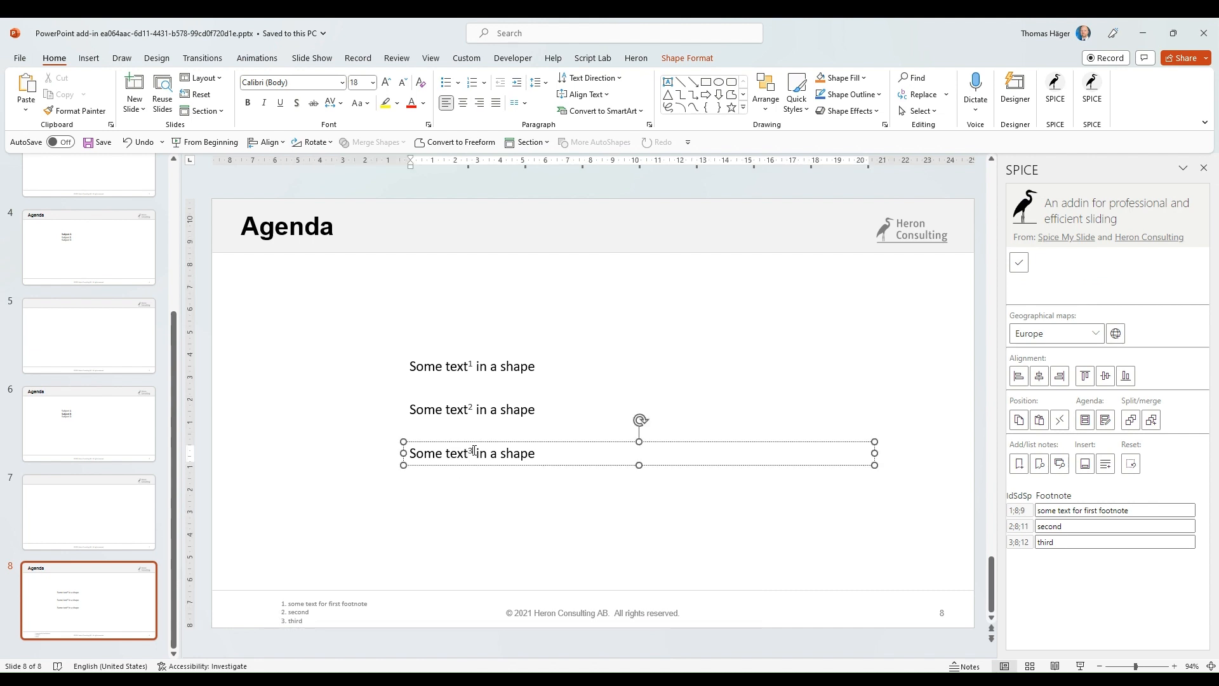
{"action": "left_click_drag", "start_coordinate": [474, 452], "coordinate": [468, 452]}
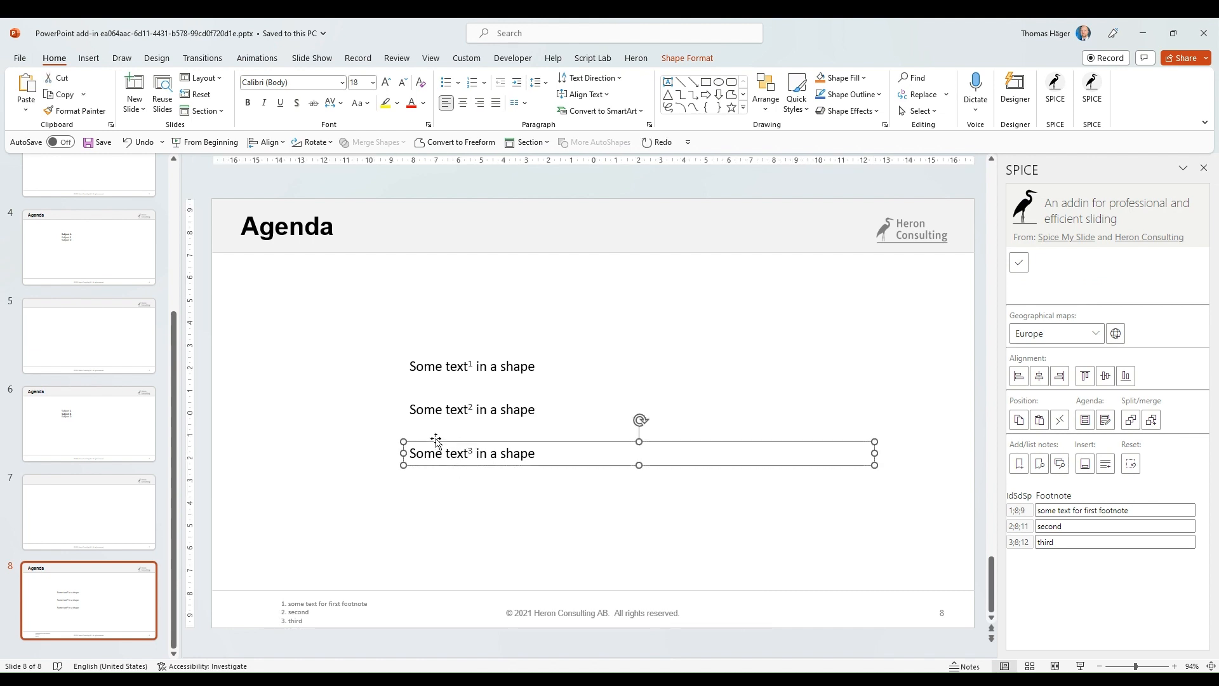
{"action": "left_click", "coordinate": [472, 409]}
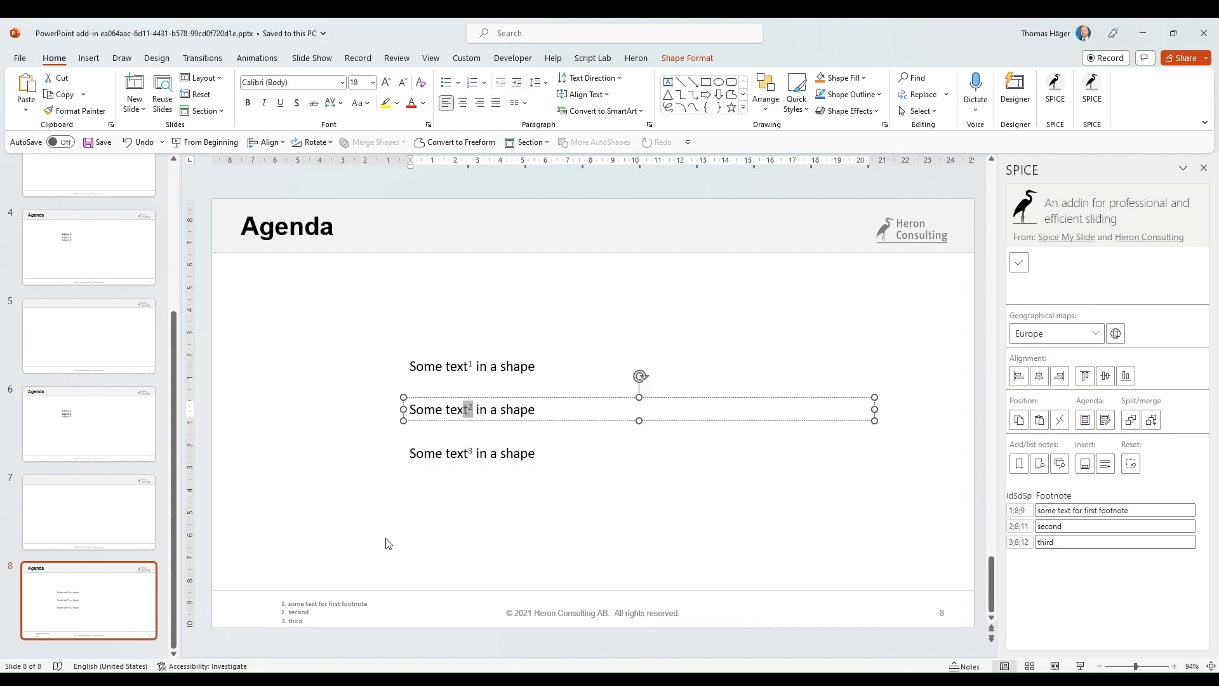
{"action": "left_click", "coordinate": [451, 524]}
Step: Copy slide 8 and paste it as slide 9
{"action": "left_click", "coordinate": [106, 598]}
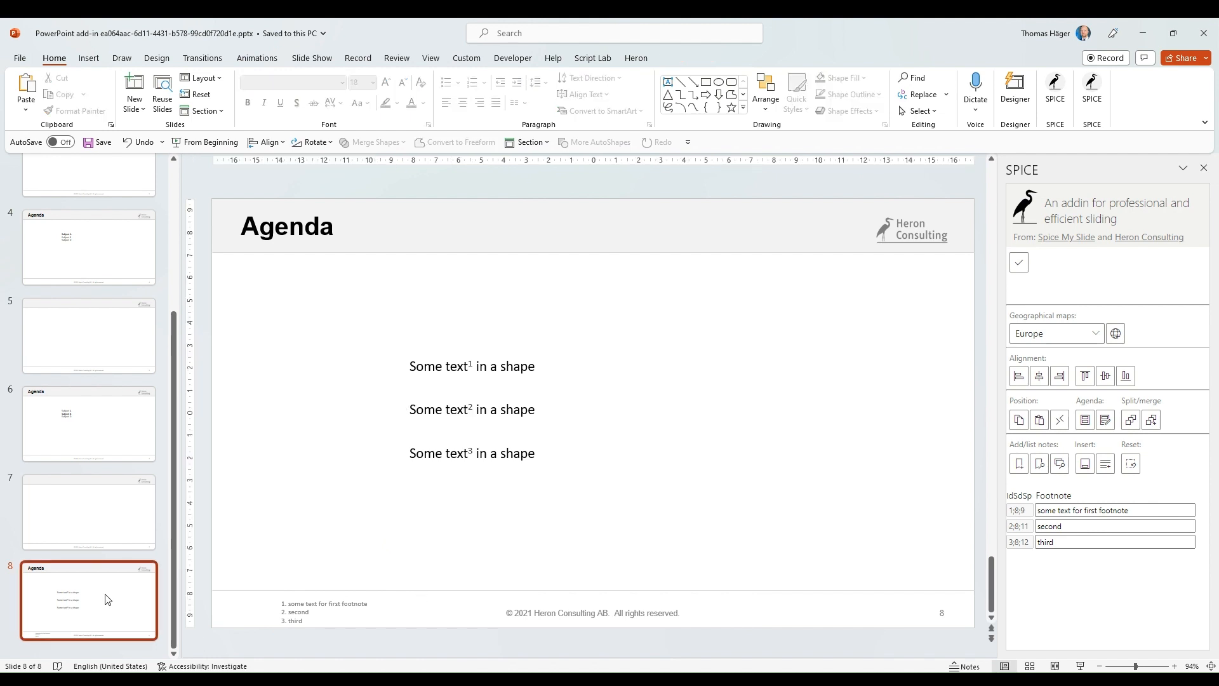
{"action": "key", "text": "ctrl+c"}
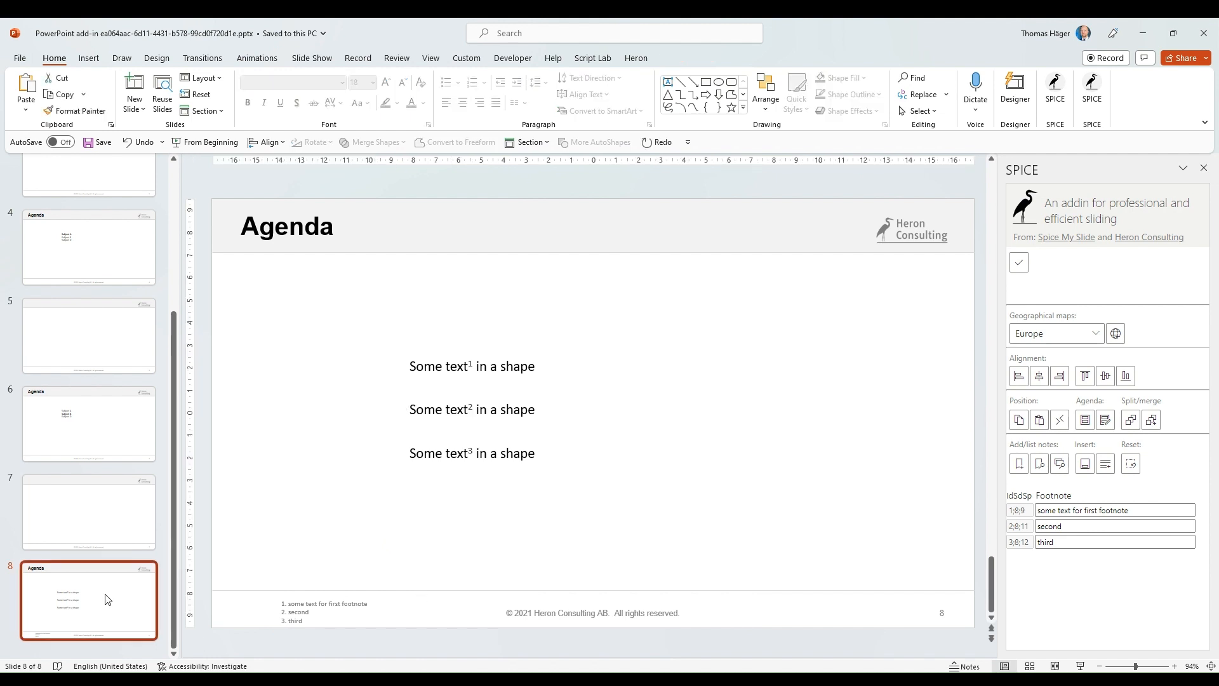
{"action": "key", "text": "ctrl+v"}
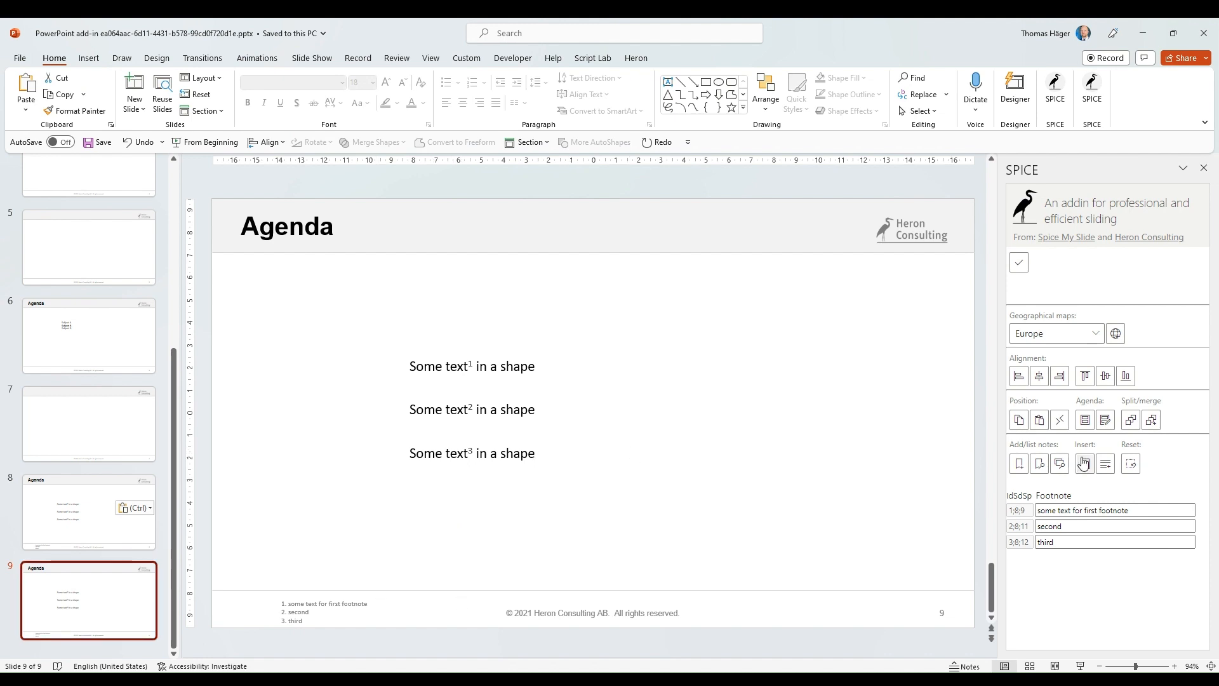
Step: Clear the footnote list, then renumber and list the footnotes for slide 9
{"action": "left_click", "coordinate": [1131, 464]}
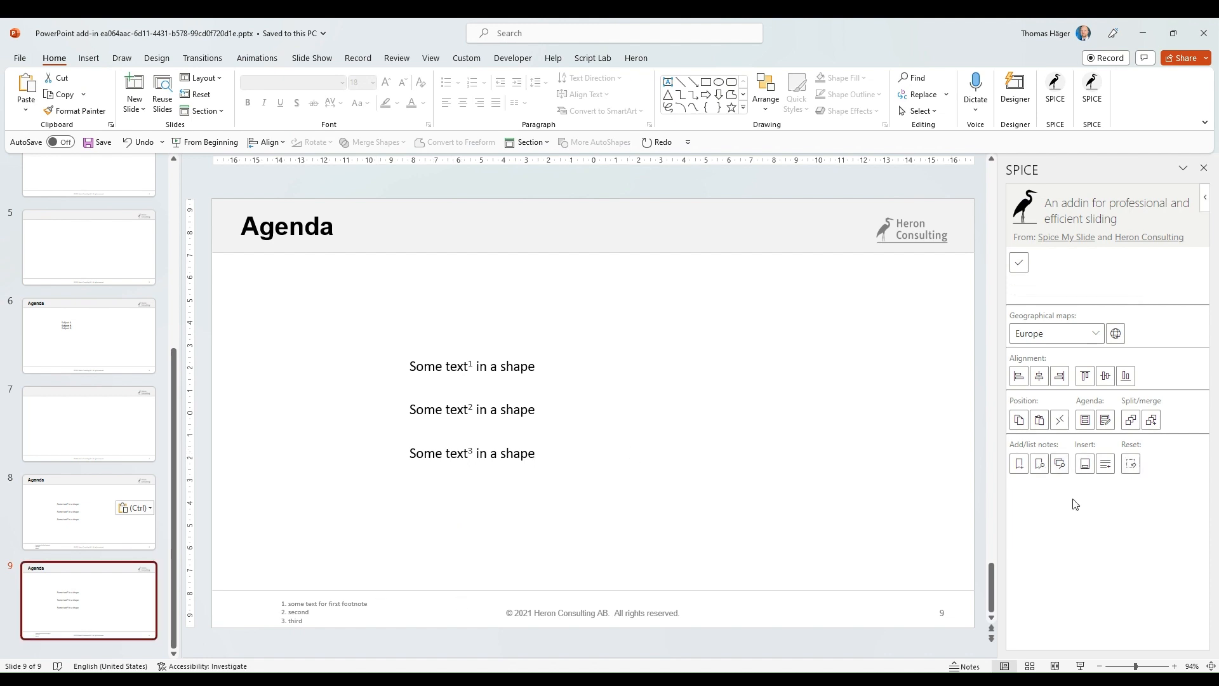
{"action": "left_click", "coordinate": [1039, 466]}
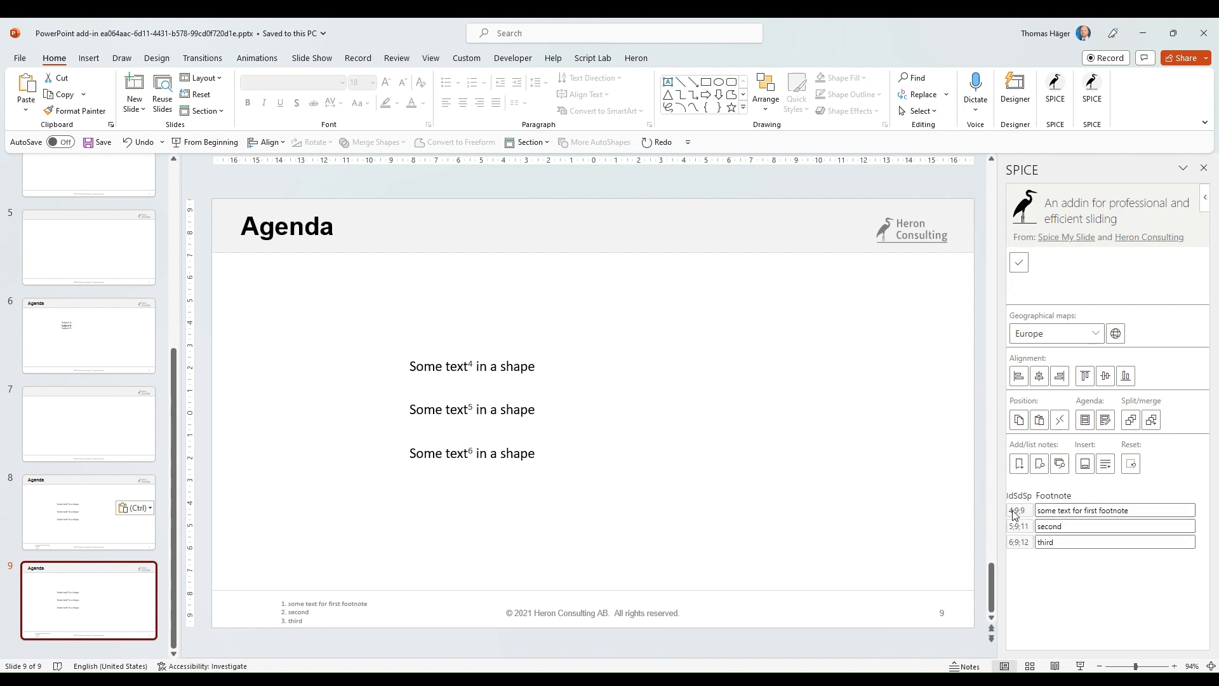
{"action": "left_click_drag", "start_coordinate": [1013, 510], "coordinate": [1009, 527]}
Step: Set slide 9's footnotes to "number 4", "number 5" and "number 6" and update its footer text box
{"action": "left_click_drag", "start_coordinate": [1136, 510], "coordinate": [1005, 509]}
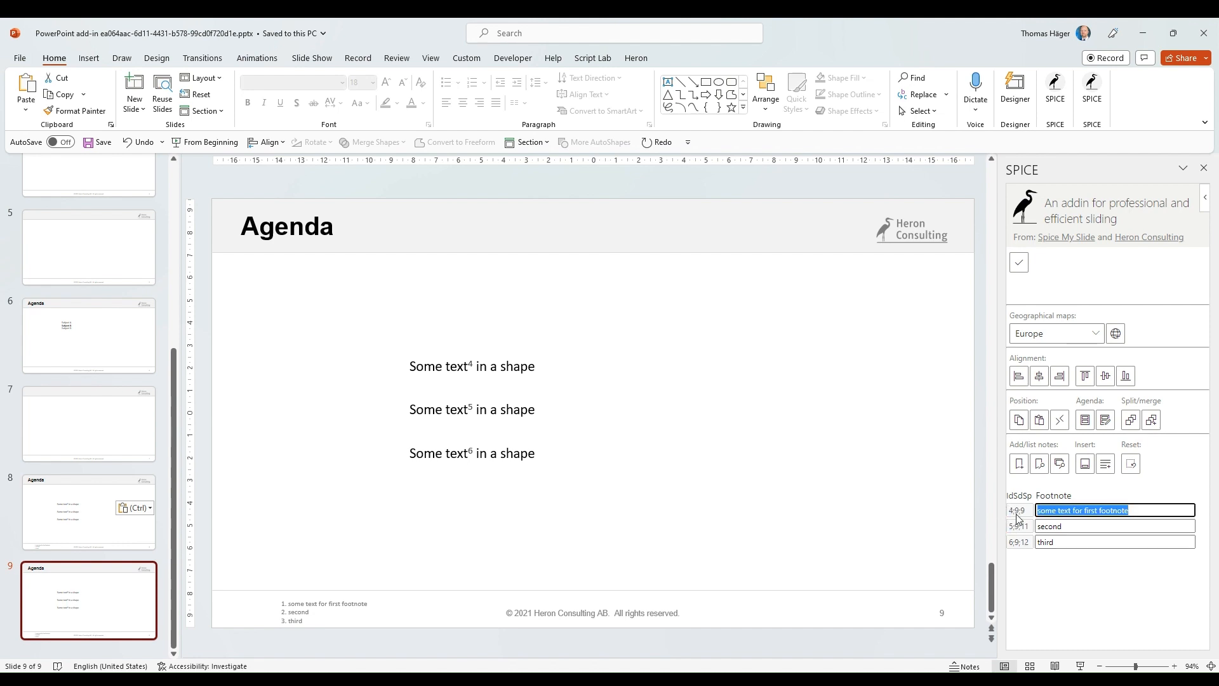
{"action": "type", "text": "number 4"}
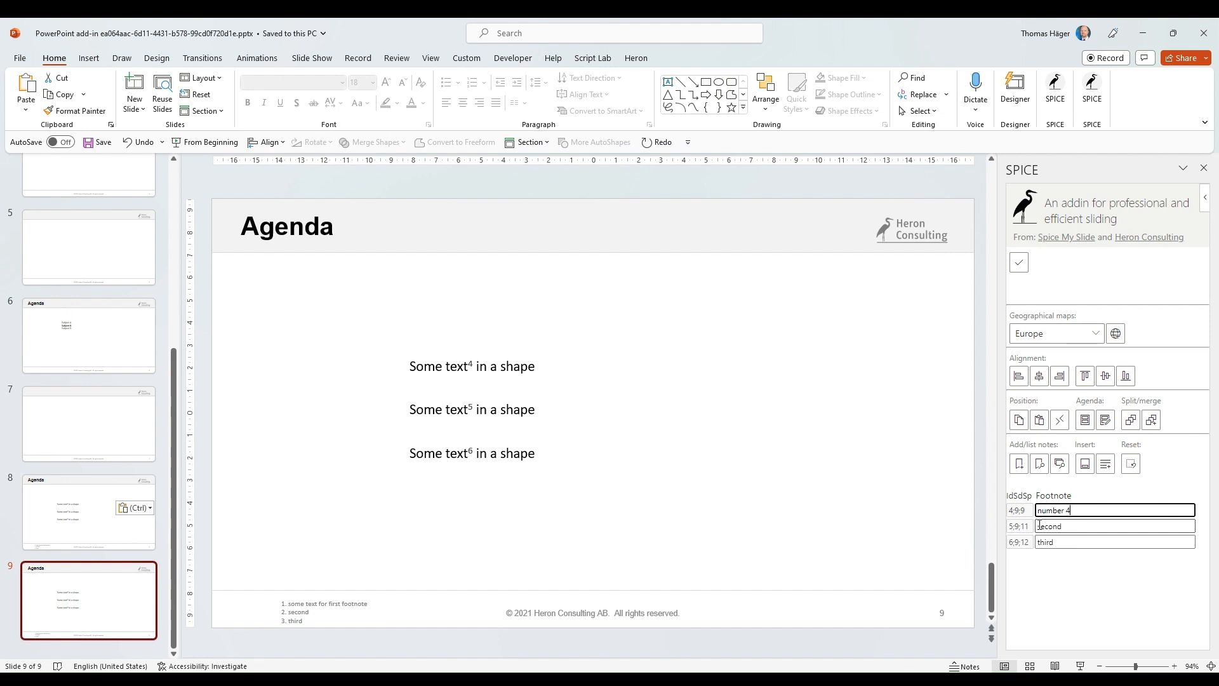
{"action": "key", "text": "Tab"}
{"action": "type", "text": "nu"}
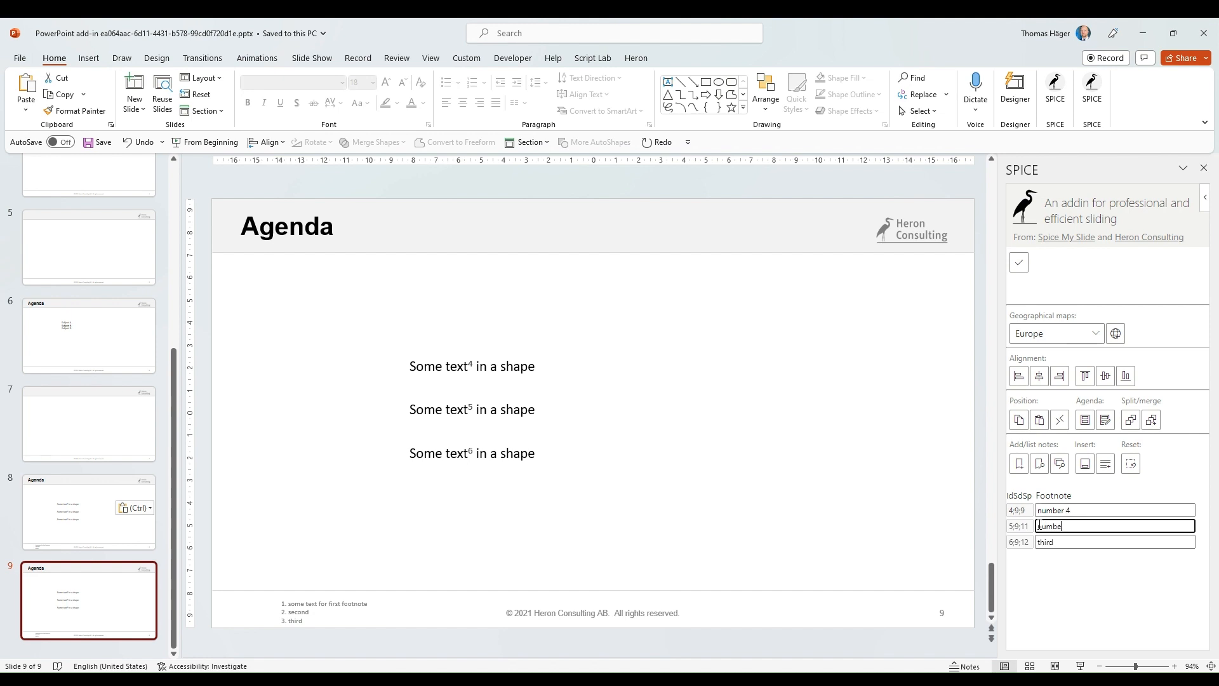
{"action": "key", "text": "Tab"}
{"action": "type", "text": "nu"}
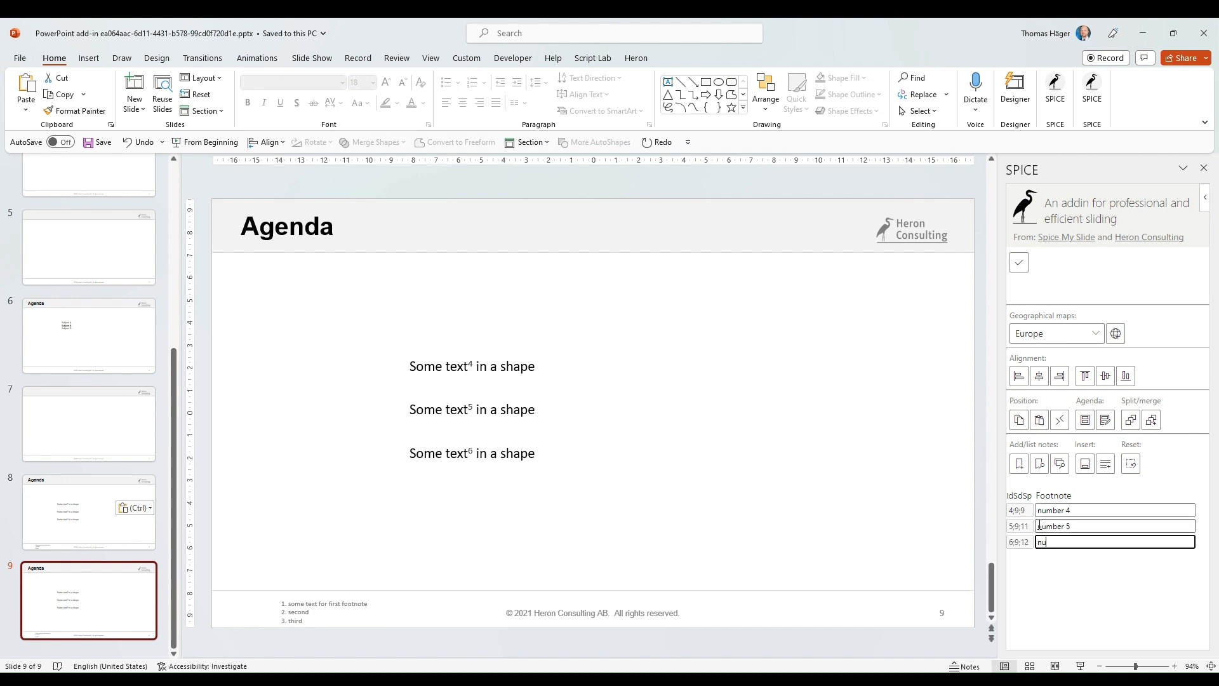
{"action": "left_click", "coordinate": [1087, 467]}
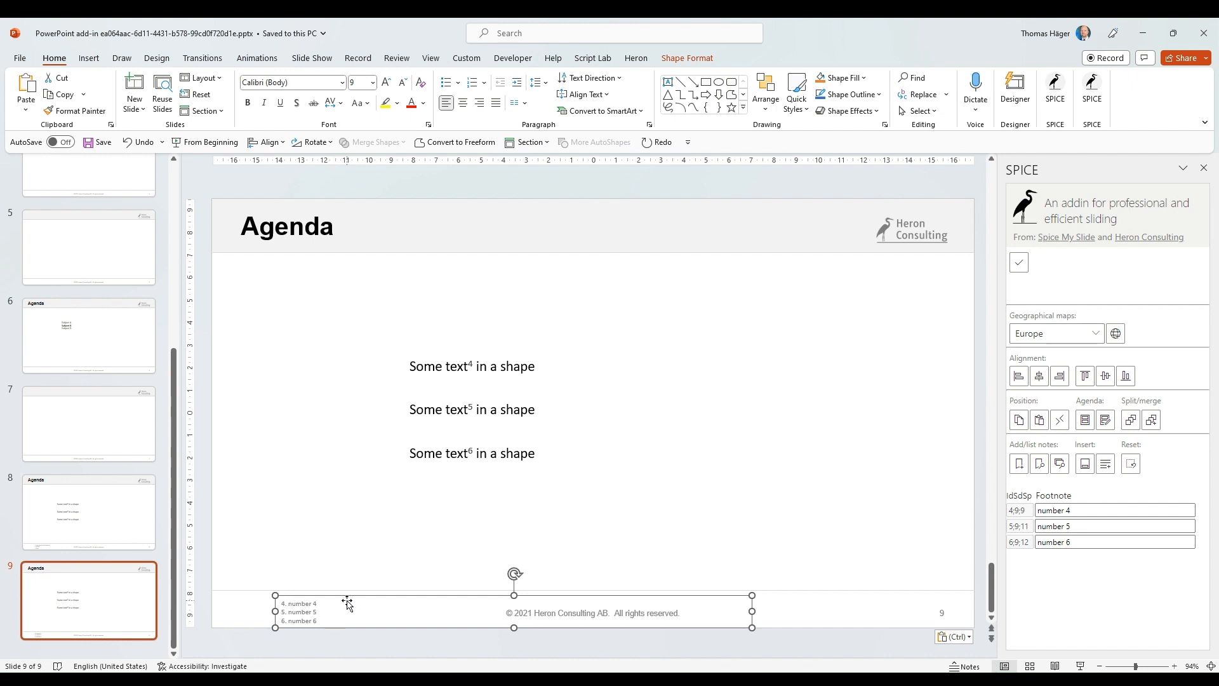
Step: Move the third text shape from slide 9 to slide 8, placing it below the three existing text shapes
{"action": "left_click", "coordinate": [517, 466]}
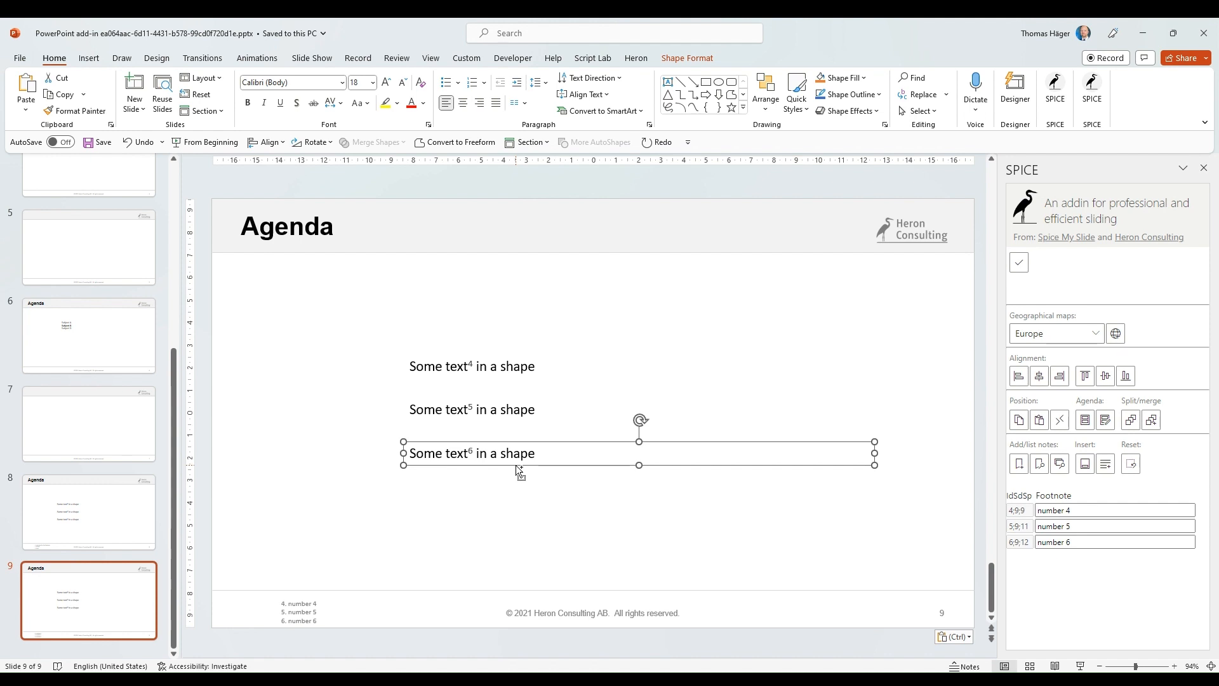
{"action": "key", "text": "Delete"}
{"action": "left_click", "coordinate": [117, 535]}
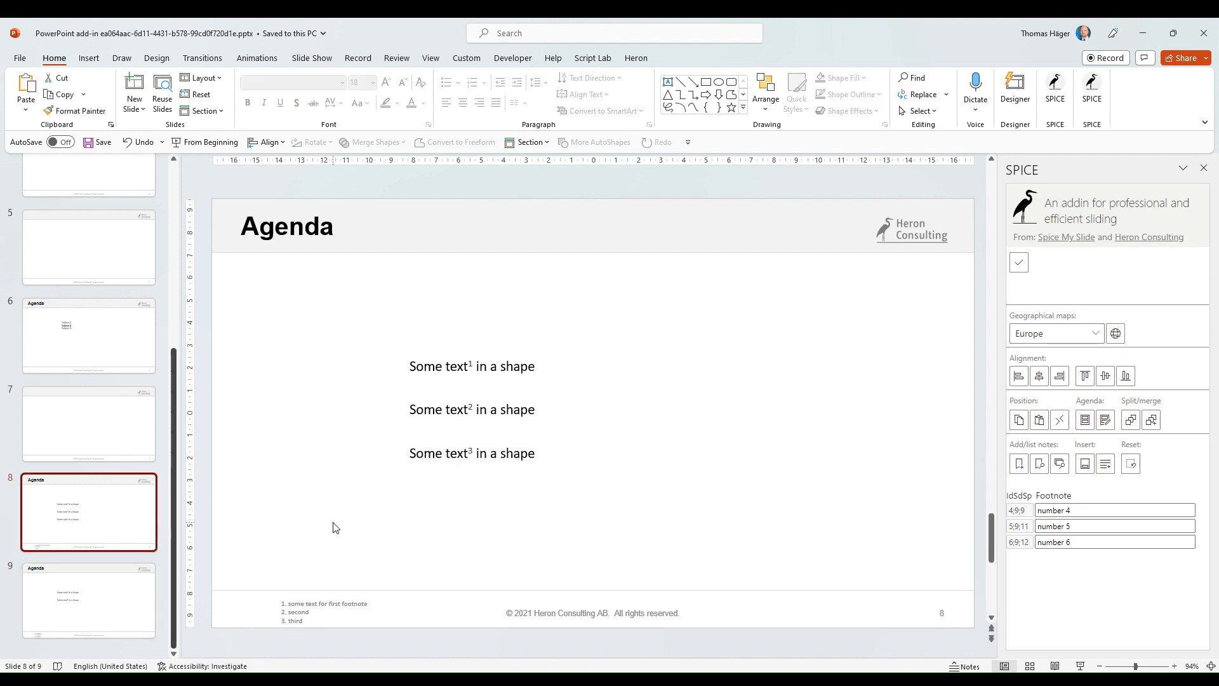
{"action": "key", "text": "ctrl+v"}
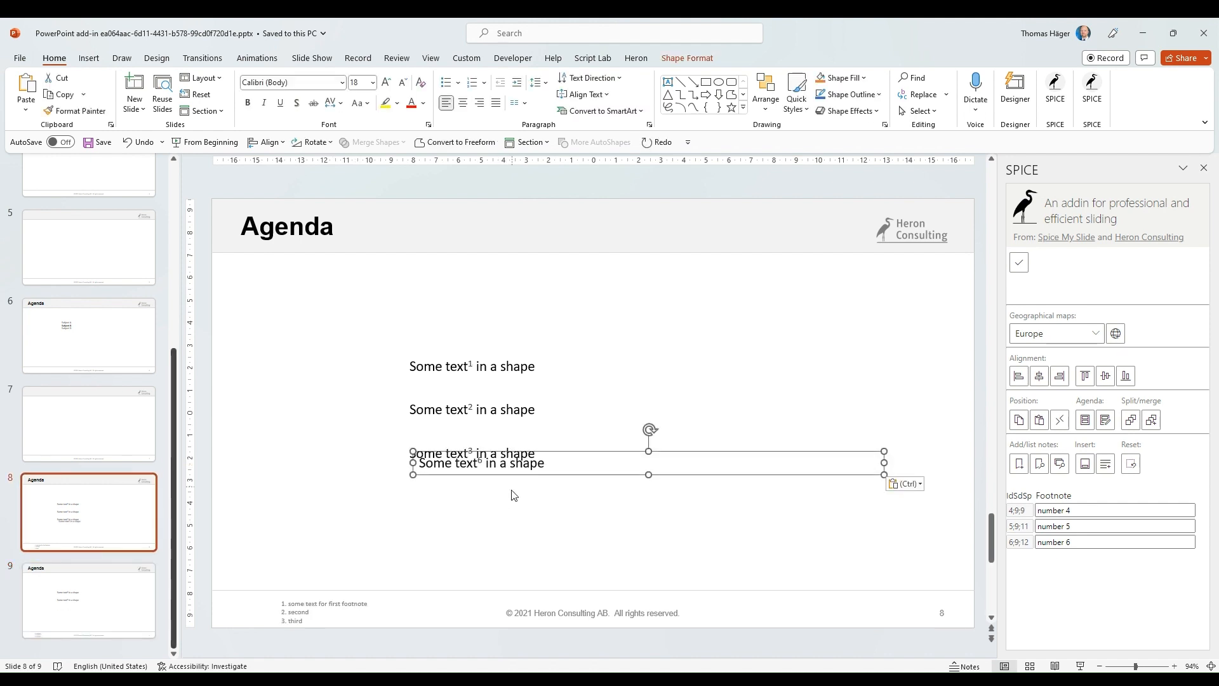
{"action": "left_click_drag", "start_coordinate": [517, 473], "coordinate": [504, 509]}
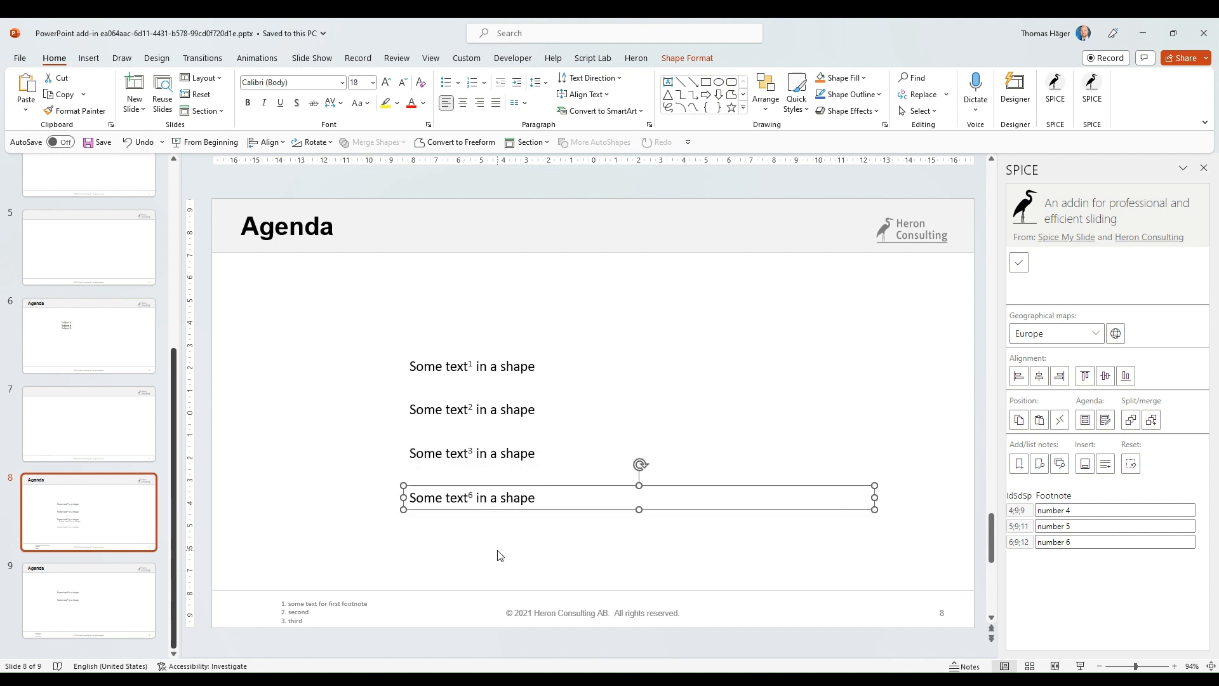
Step: Renumber and list the footnotes after the shape's move, check slide 9, and update slide 8's footer text box
{"action": "left_click", "coordinate": [1041, 465]}
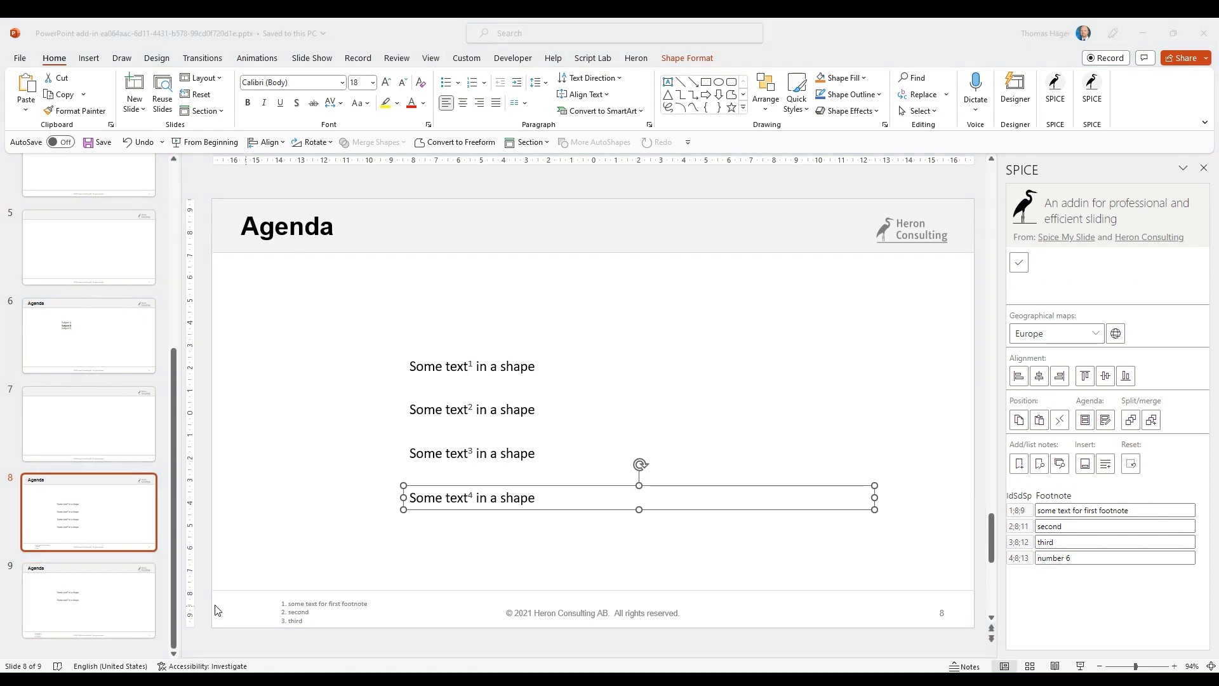
{"action": "left_click", "coordinate": [115, 611]}
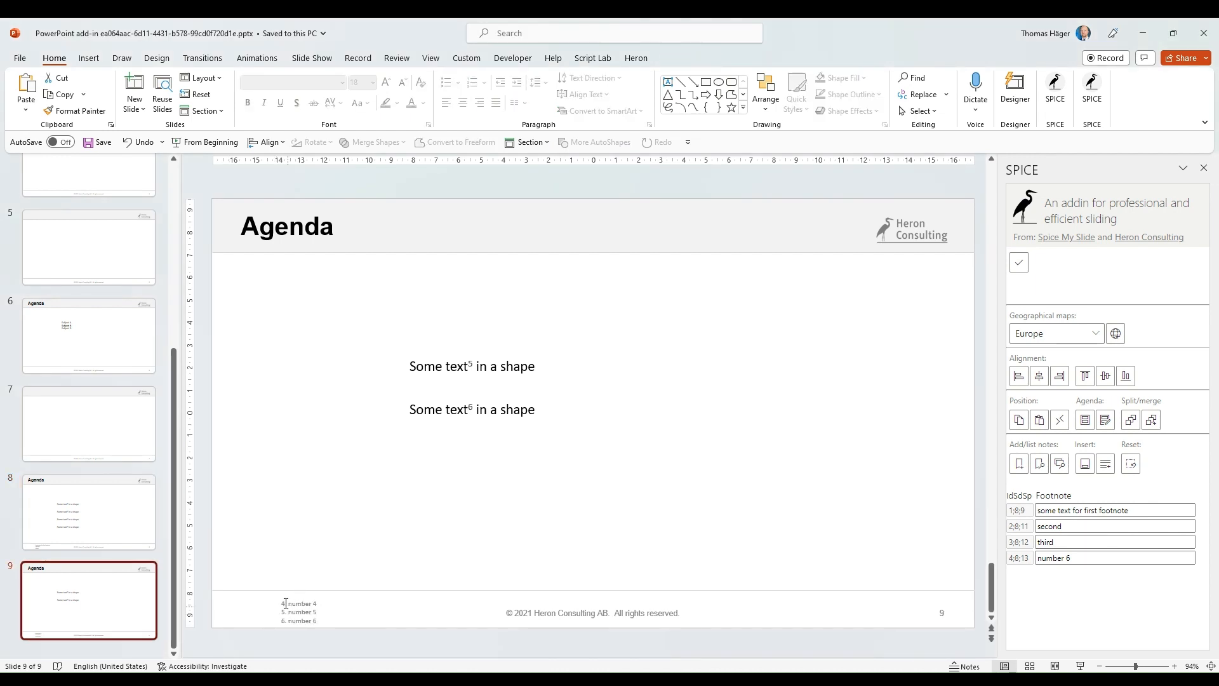
{"action": "left_click", "coordinate": [117, 509]}
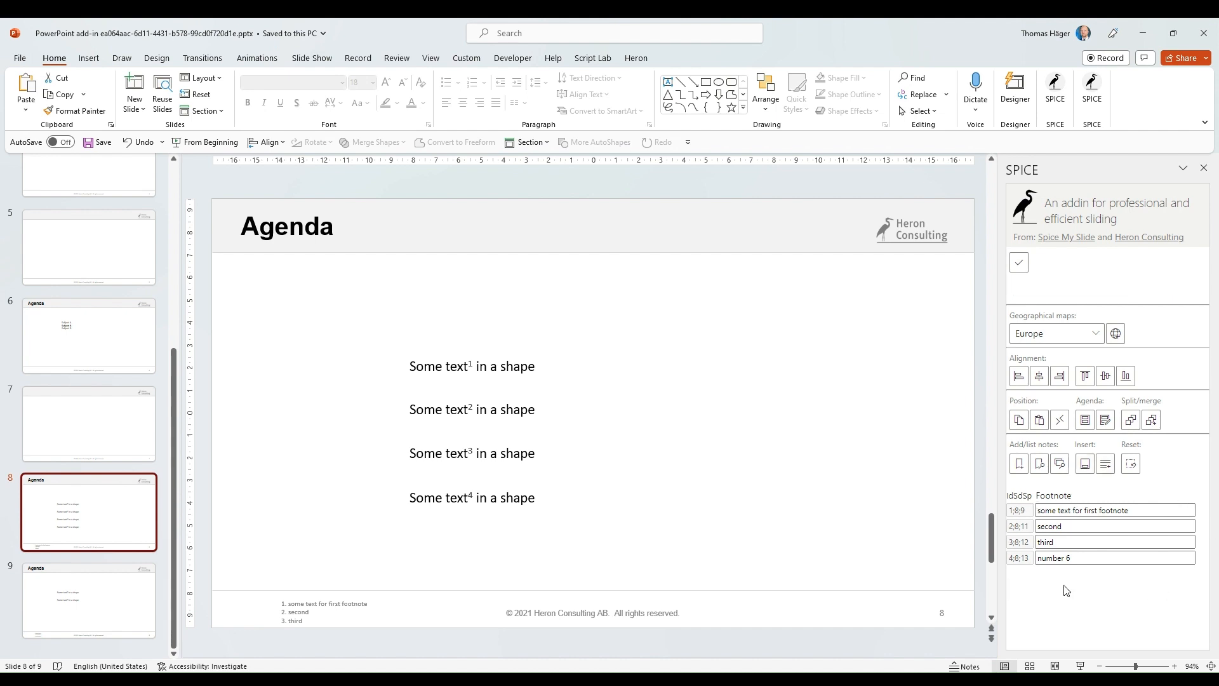
{"action": "left_click", "coordinate": [1086, 467]}
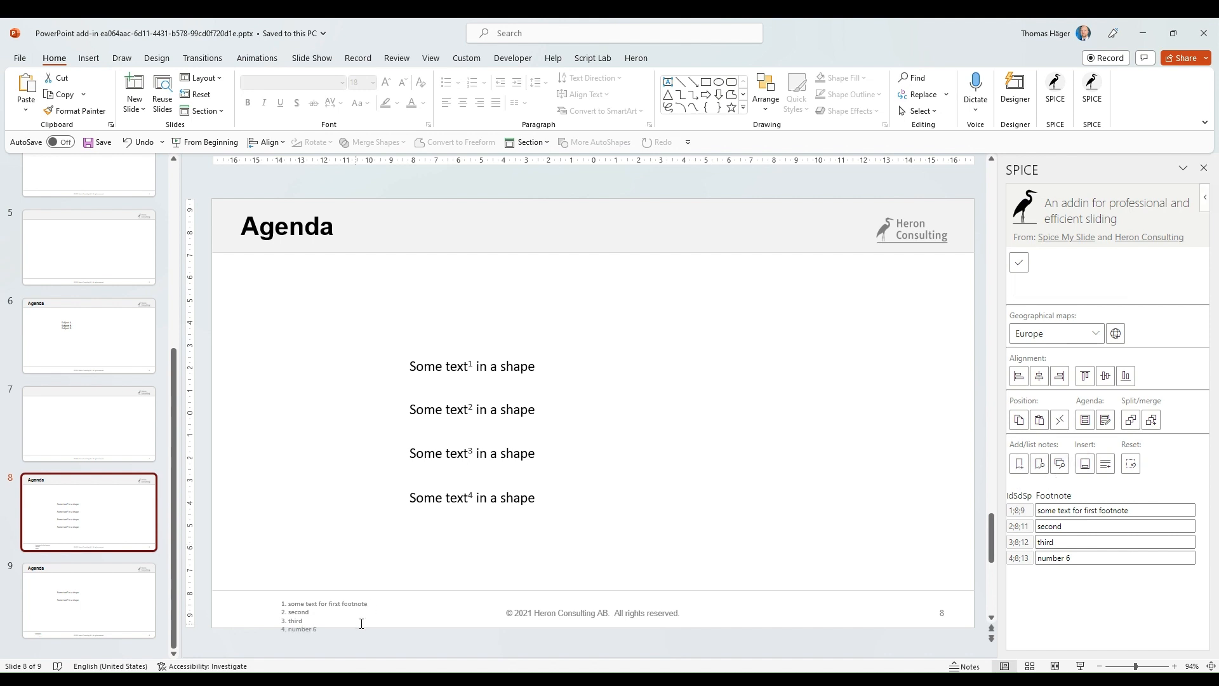
Step: Move slide 8's footnote text box up above the footer line, close to the slide's left edge
{"action": "left_click", "coordinate": [361, 601]}
{"action": "left_click_drag", "start_coordinate": [361, 600], "coordinate": [314, 535]}
Step: Change the fourth footnote to "number 6 or actually now 4" and update the footer text box
{"action": "left_click_drag", "start_coordinate": [1080, 558], "coordinate": [1010, 558]}
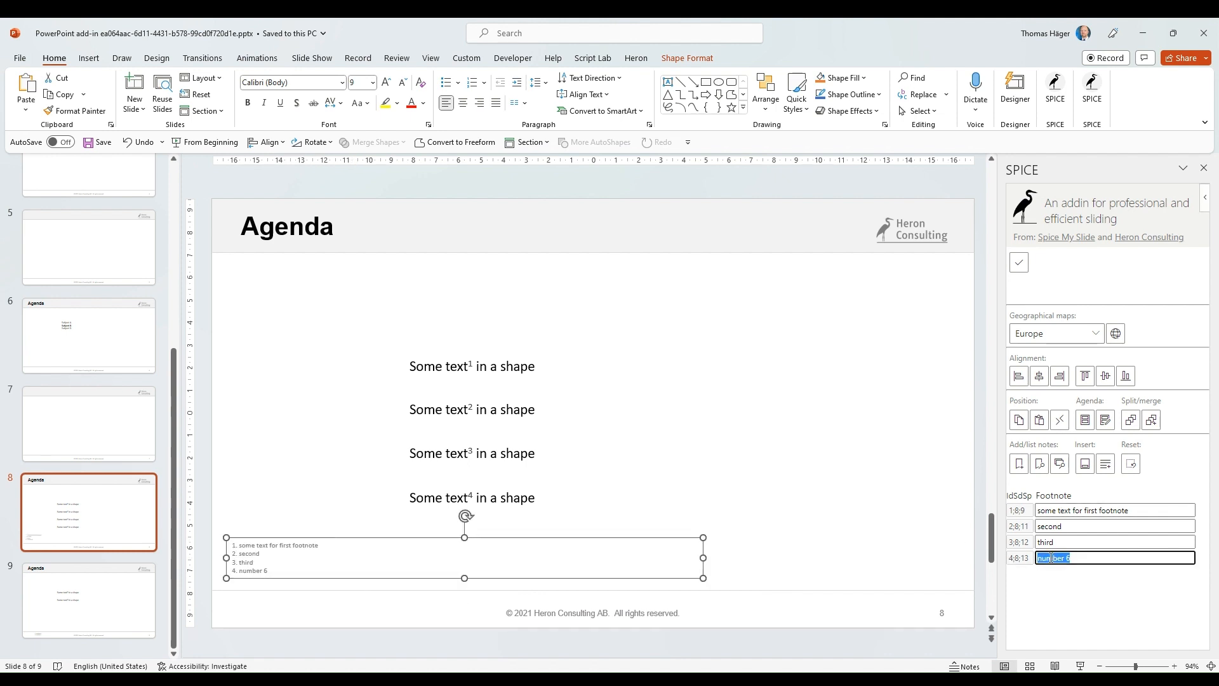
{"action": "type", "text": "0"}
{"action": "key", "text": "ctrl+z"}
{"action": "key", "text": "Right"}
{"action": "type", "text": "or"}
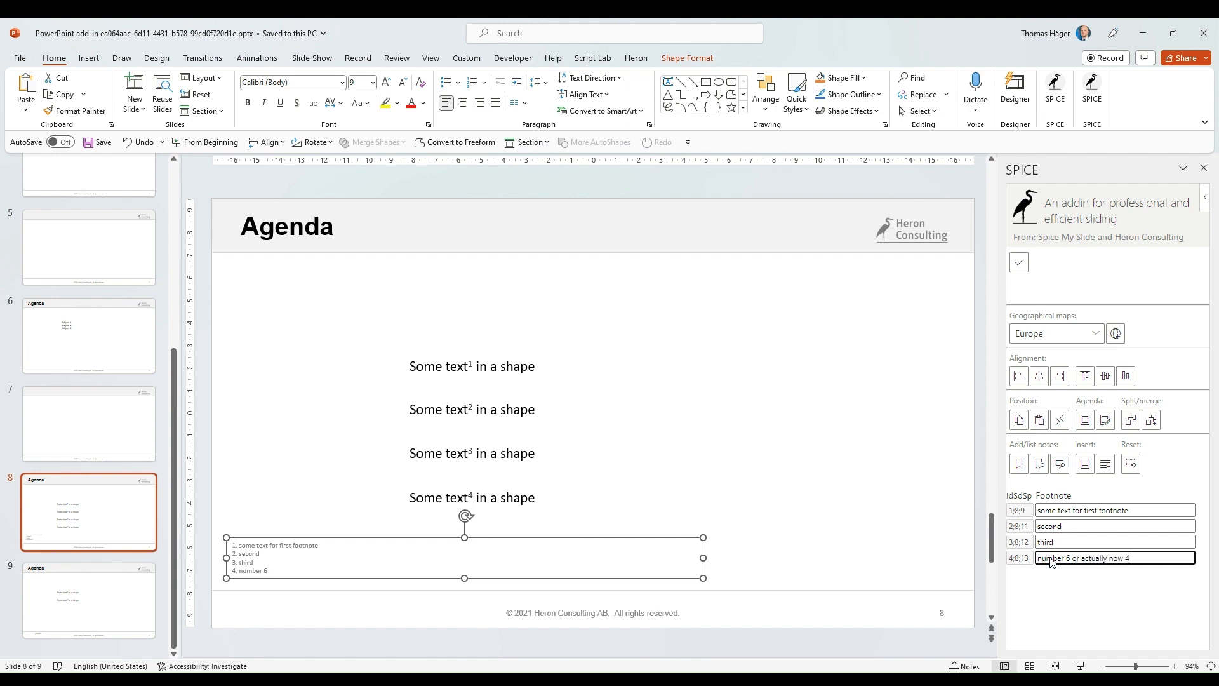
{"action": "left_click", "coordinate": [1084, 463]}
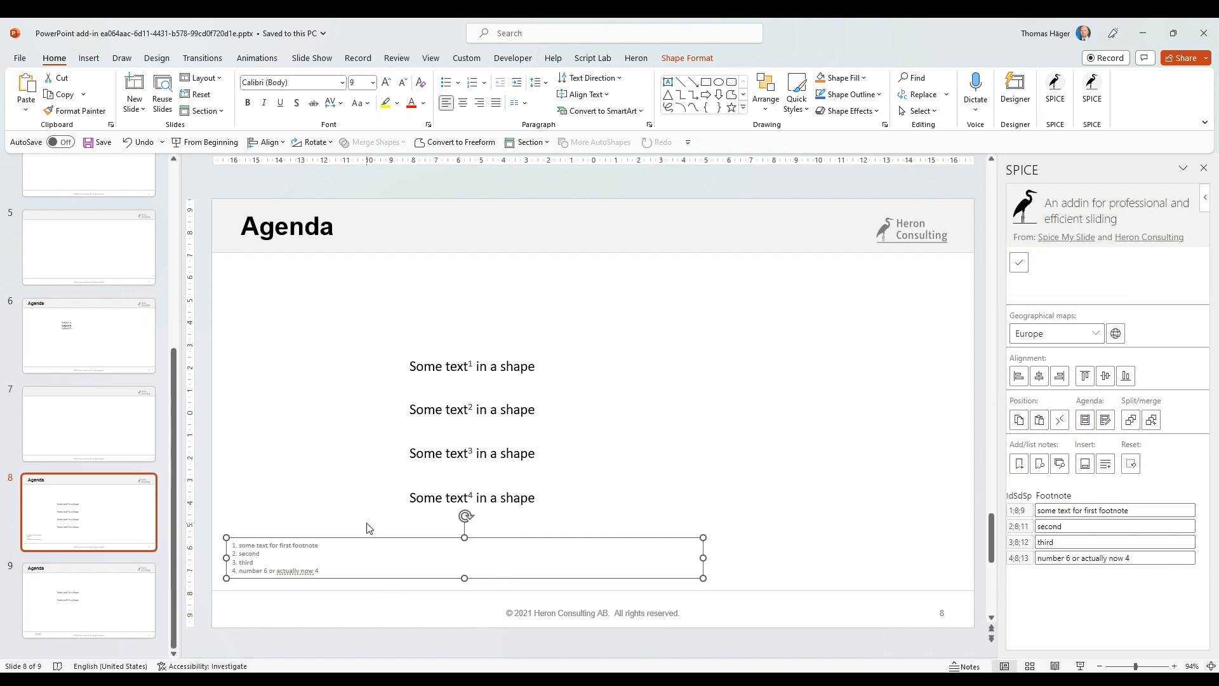
Step: Delete the topmost text shape on slide 8, and renumber and list the remaining footnotes
{"action": "left_click", "coordinate": [435, 377]}
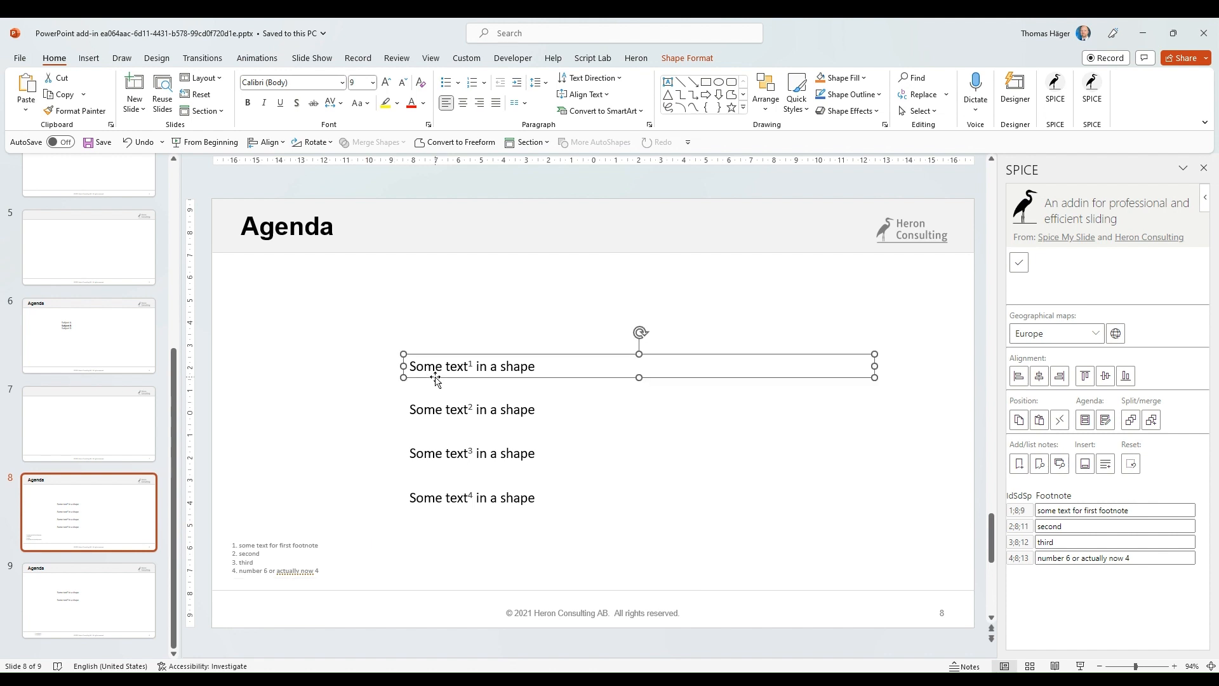
{"action": "key", "text": "Delete"}
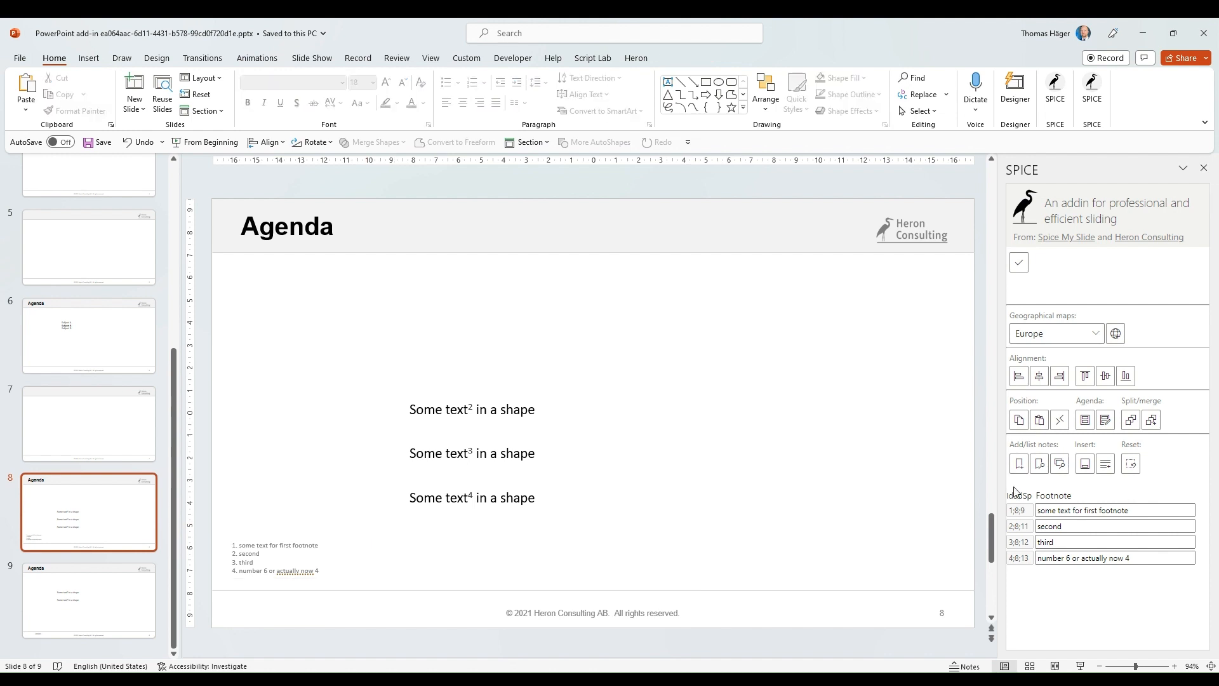
{"action": "left_click", "coordinate": [1038, 465]}
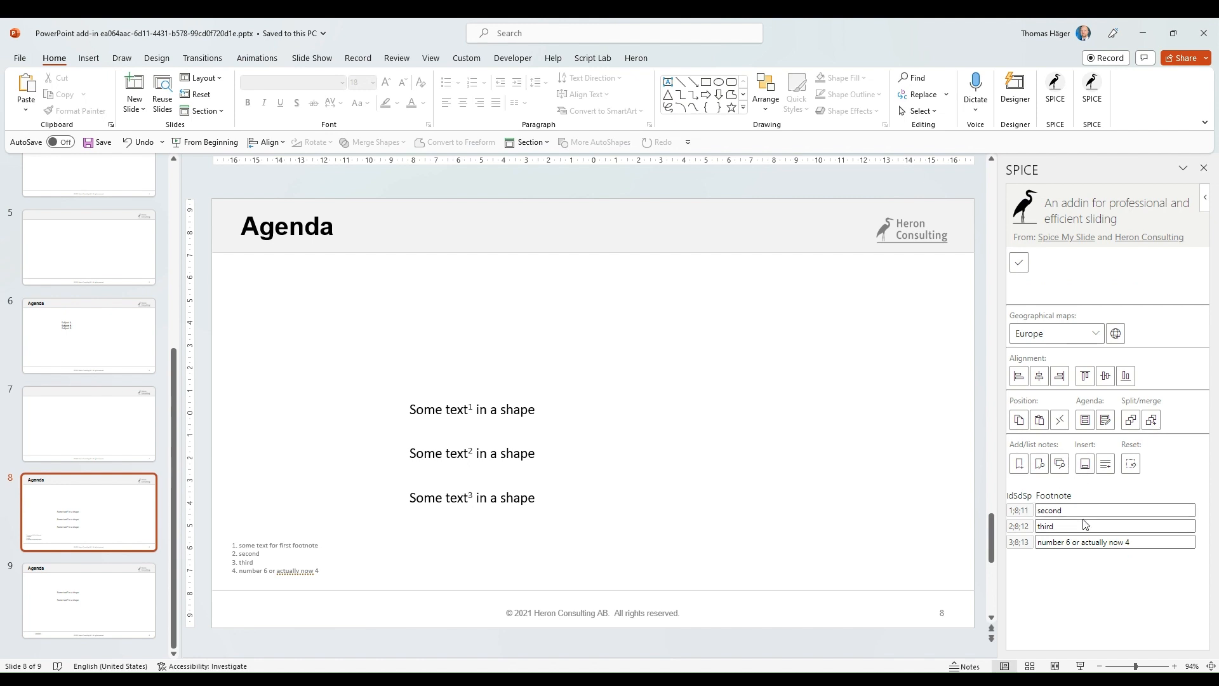
Step: Update the footer text boxes to match the renumbered footnotes and check slides 8 and 9
{"action": "left_click", "coordinate": [1085, 464]}
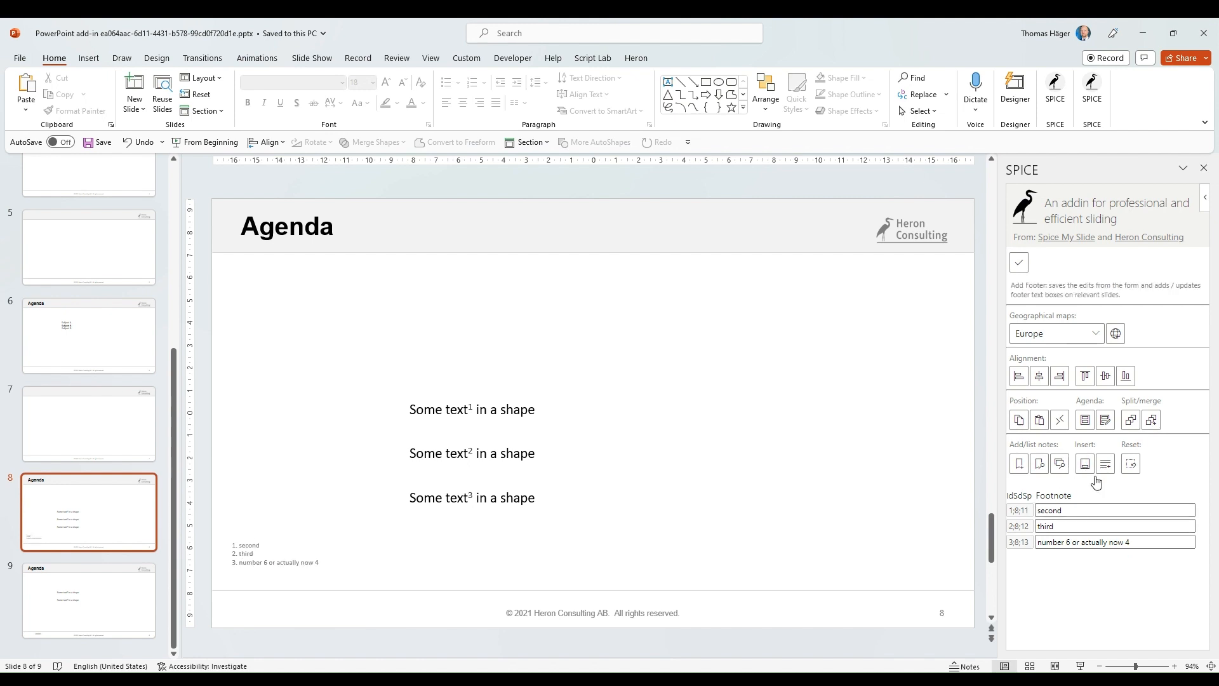
{"action": "left_click", "coordinate": [119, 610]}
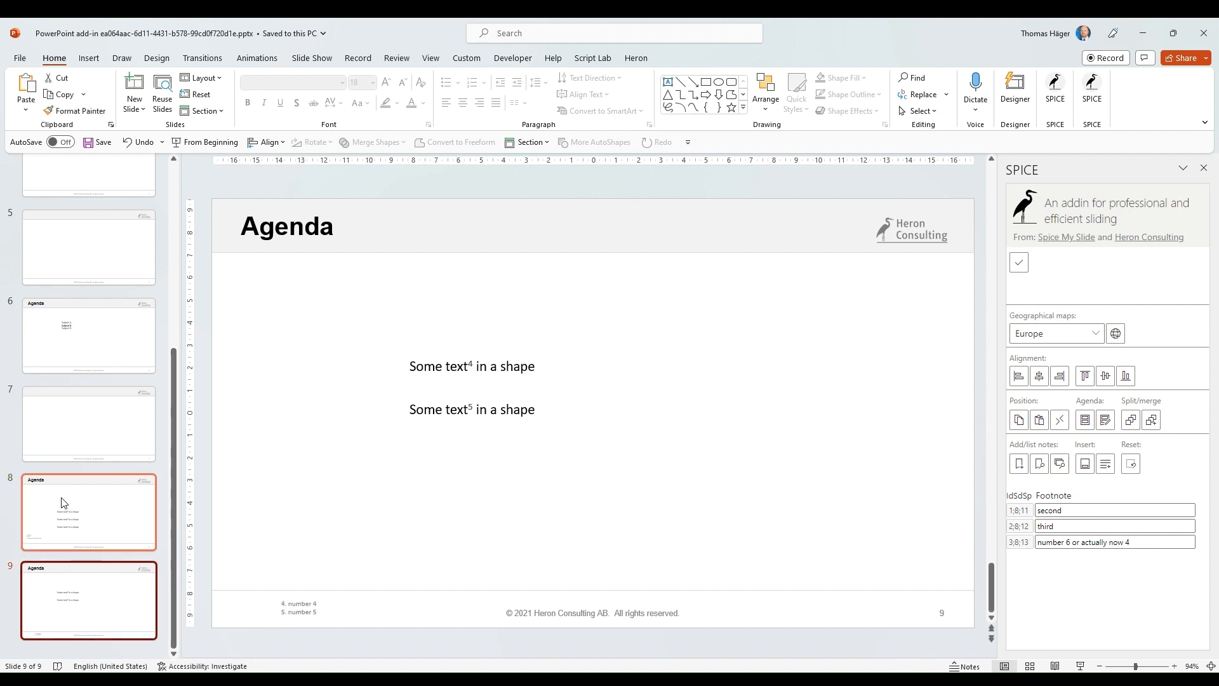
{"action": "left_click", "coordinate": [101, 529]}
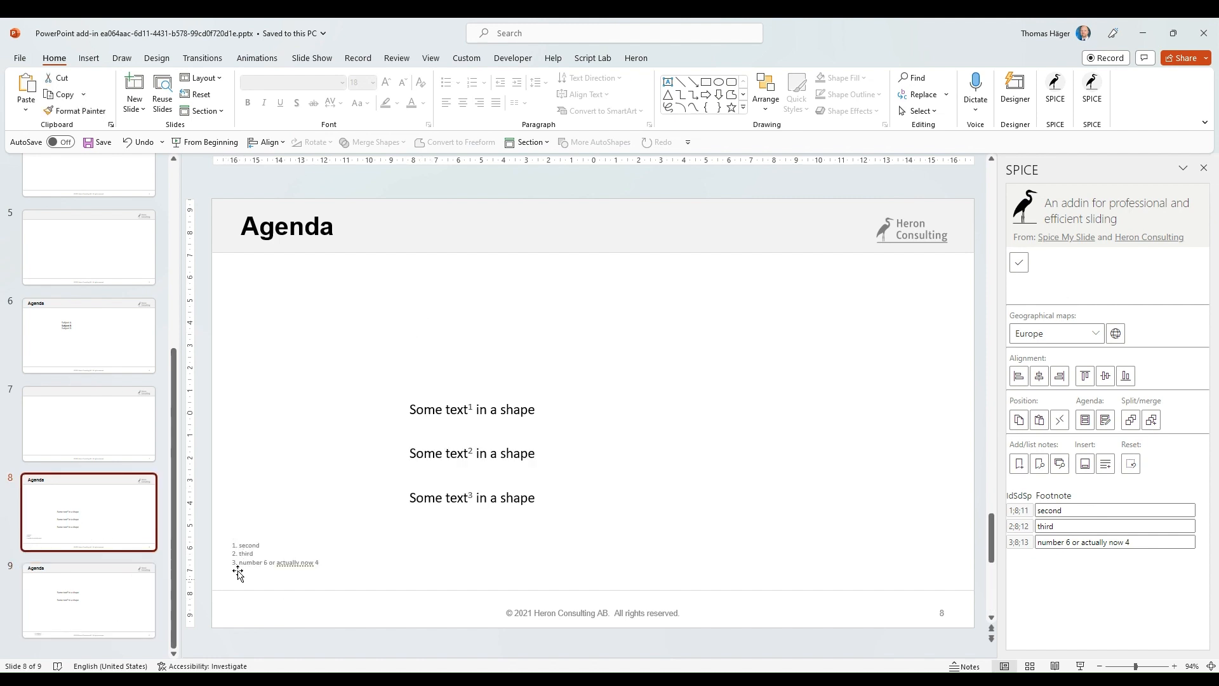
{"action": "scroll", "coordinate": [239, 566], "scroll_direction": "down", "scroll_amount": 1}
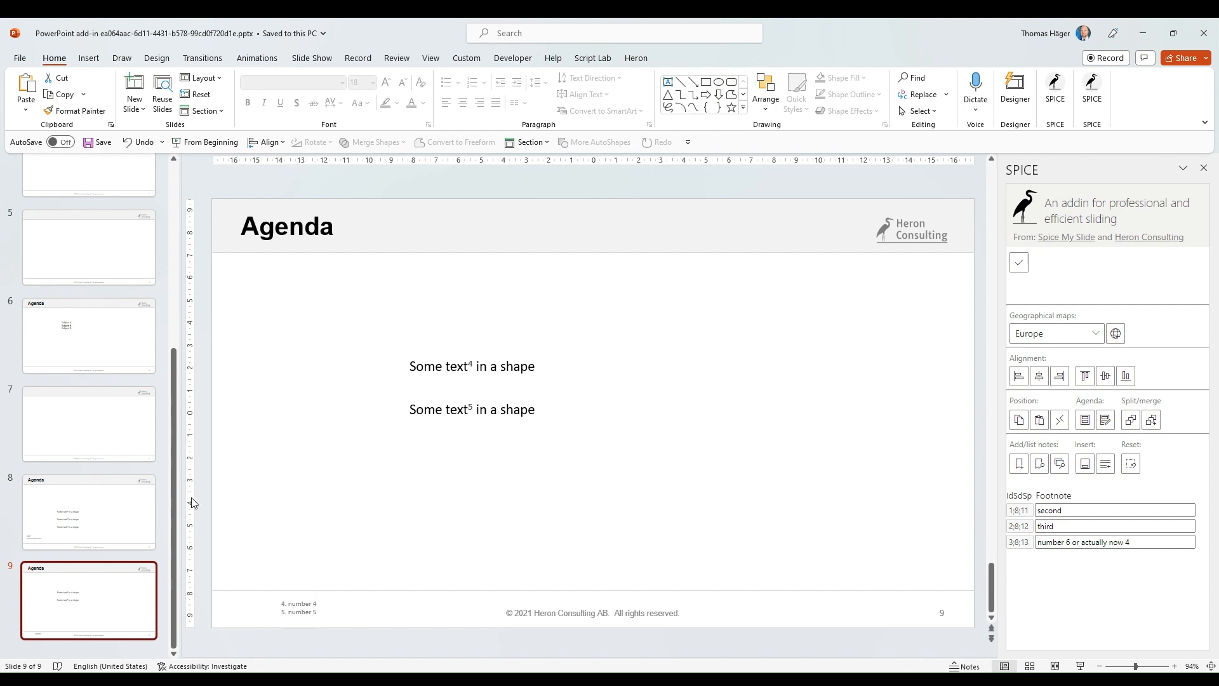
Step: Go to the empty slide 7 and list all footnotes in the presentation as endnotes
{"action": "left_click", "coordinate": [91, 450]}
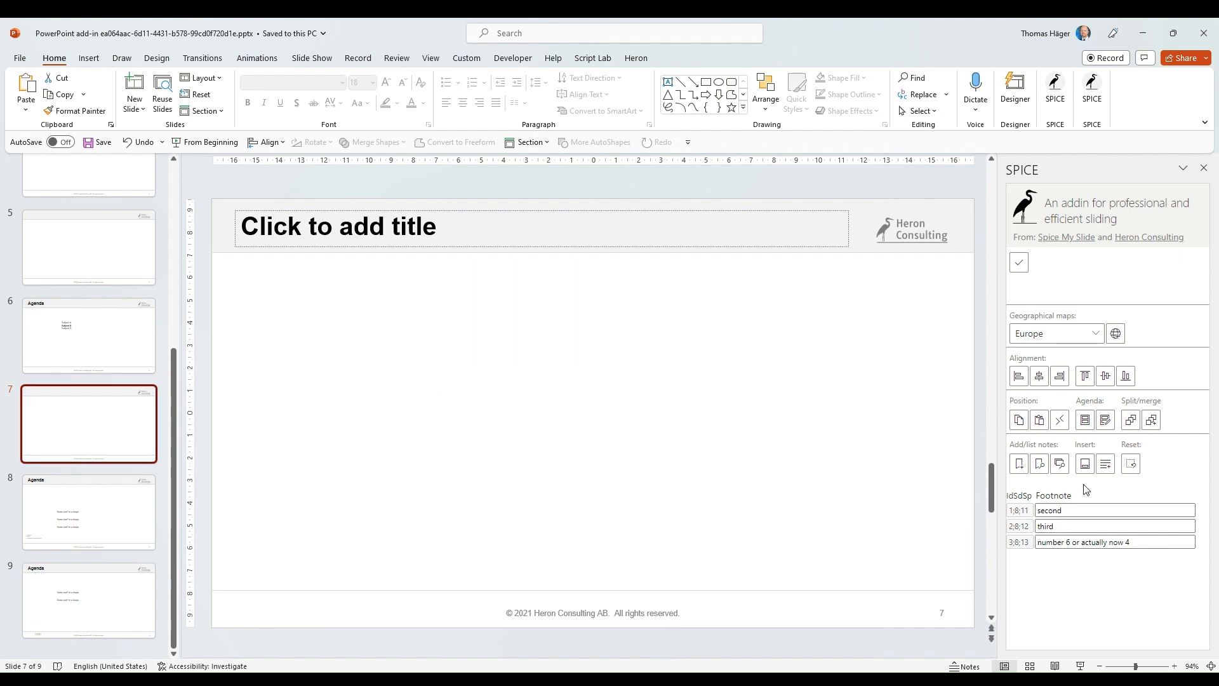
{"action": "mouse_move", "coordinate": [1061, 470]}
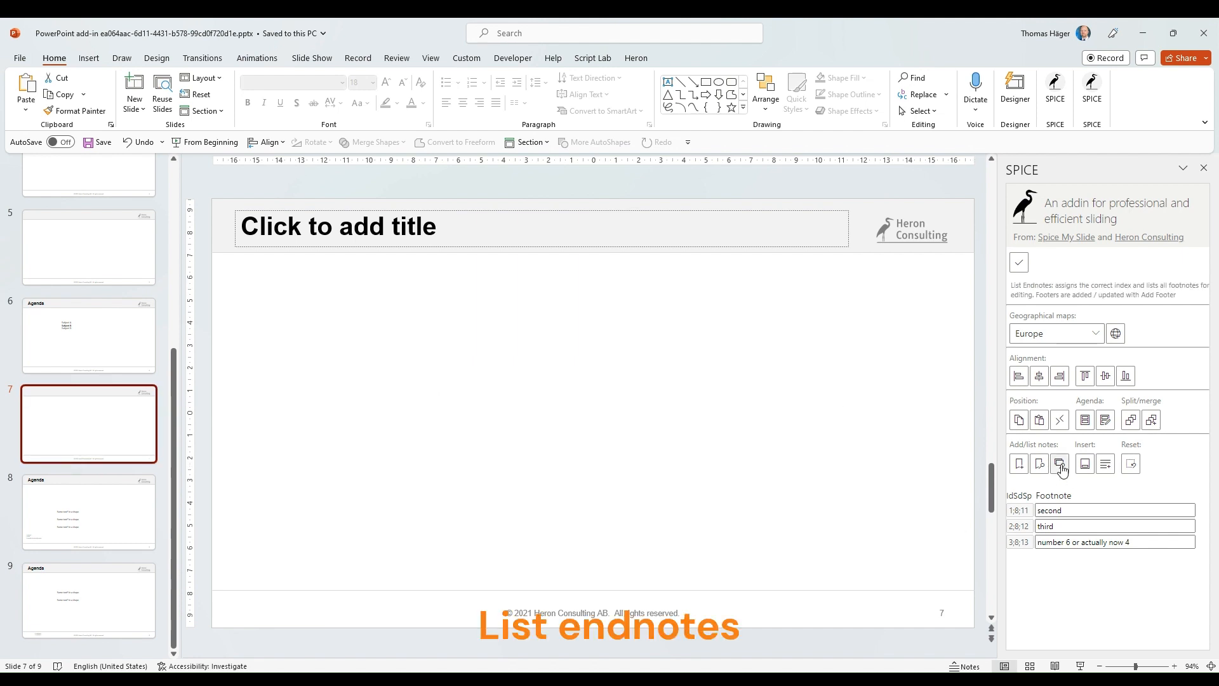
{"action": "left_click", "coordinate": [1062, 470]}
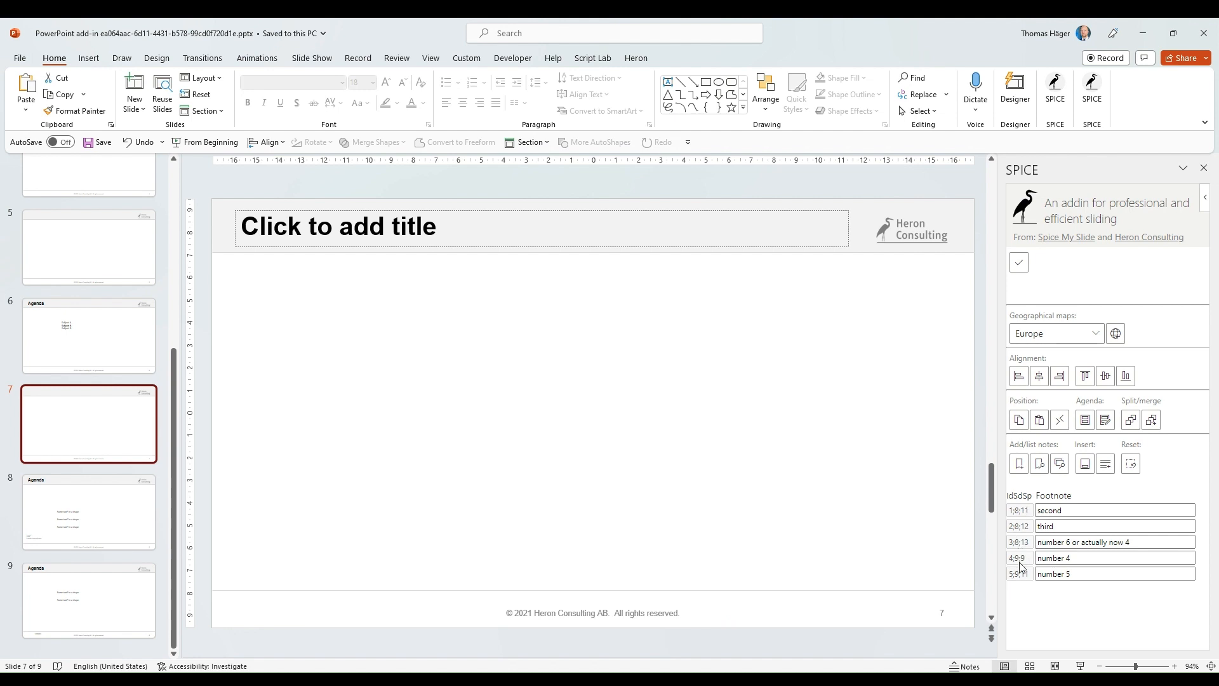
Step: Change the first footnote's text to "now first" and update the footer text boxes
{"action": "double_click", "coordinate": [1056, 511]}
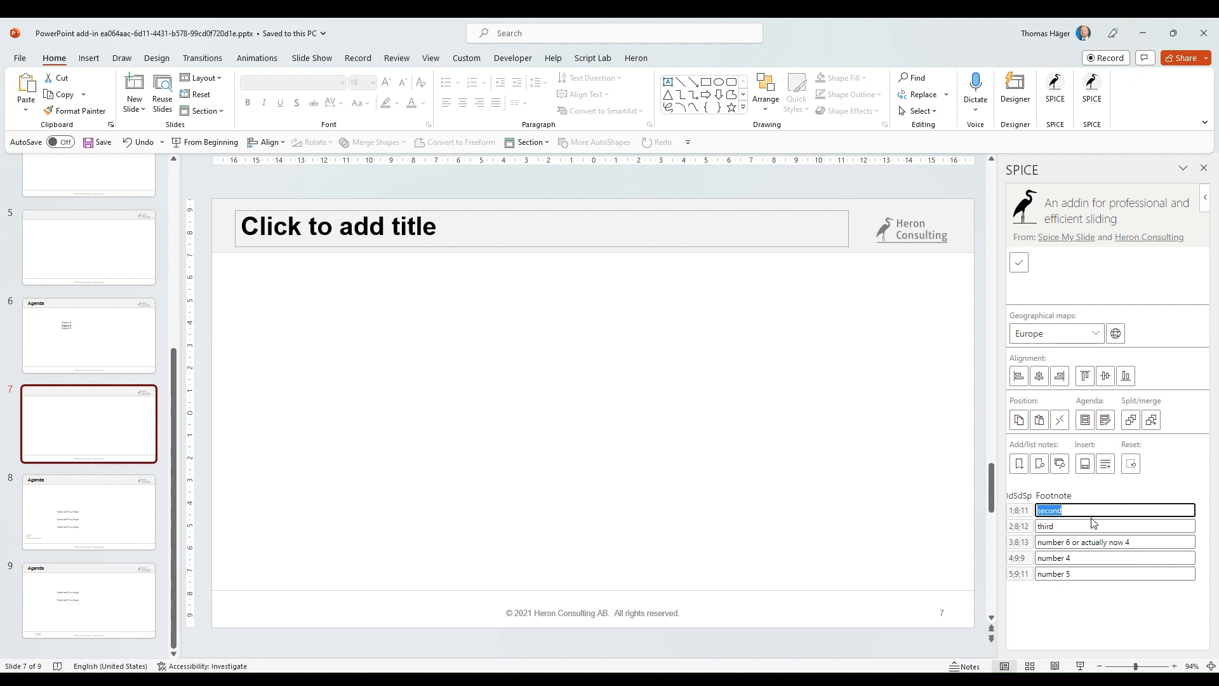
{"action": "type", "text": "now first"}
{"action": "left_click", "coordinate": [1085, 470]}
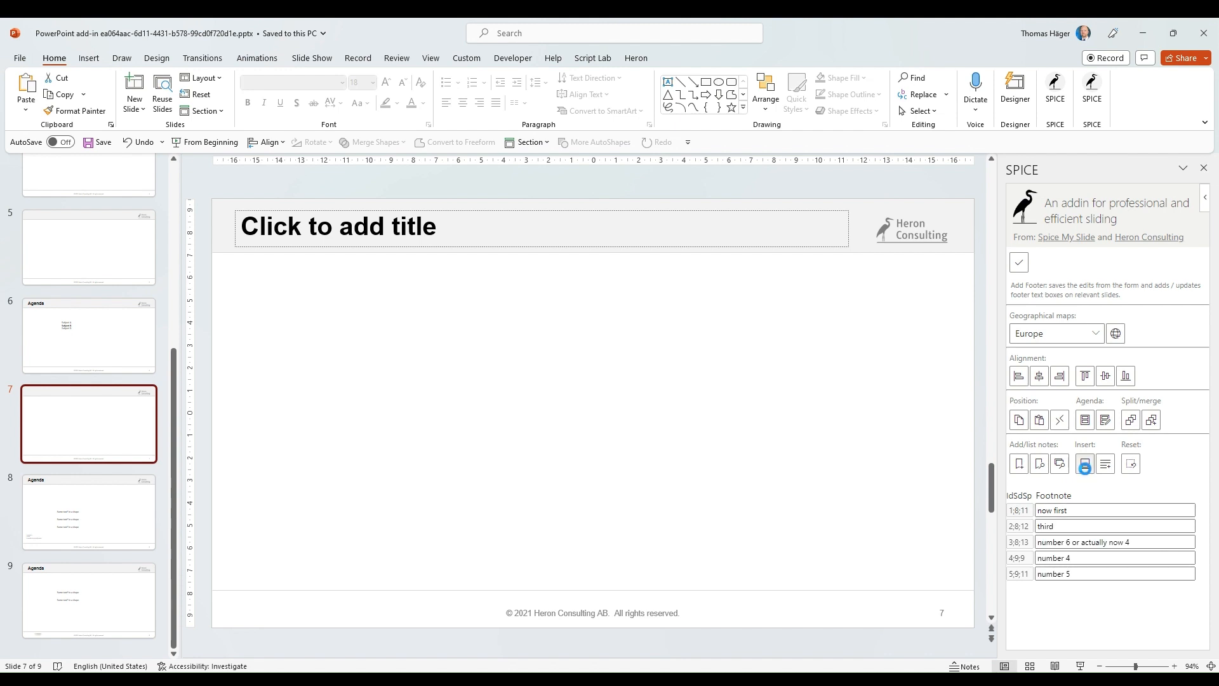
Step: Insert the endnotes text box on slide 7 and move it down and to the right, nearer the slide's middle
{"action": "left_click", "coordinate": [1106, 472]}
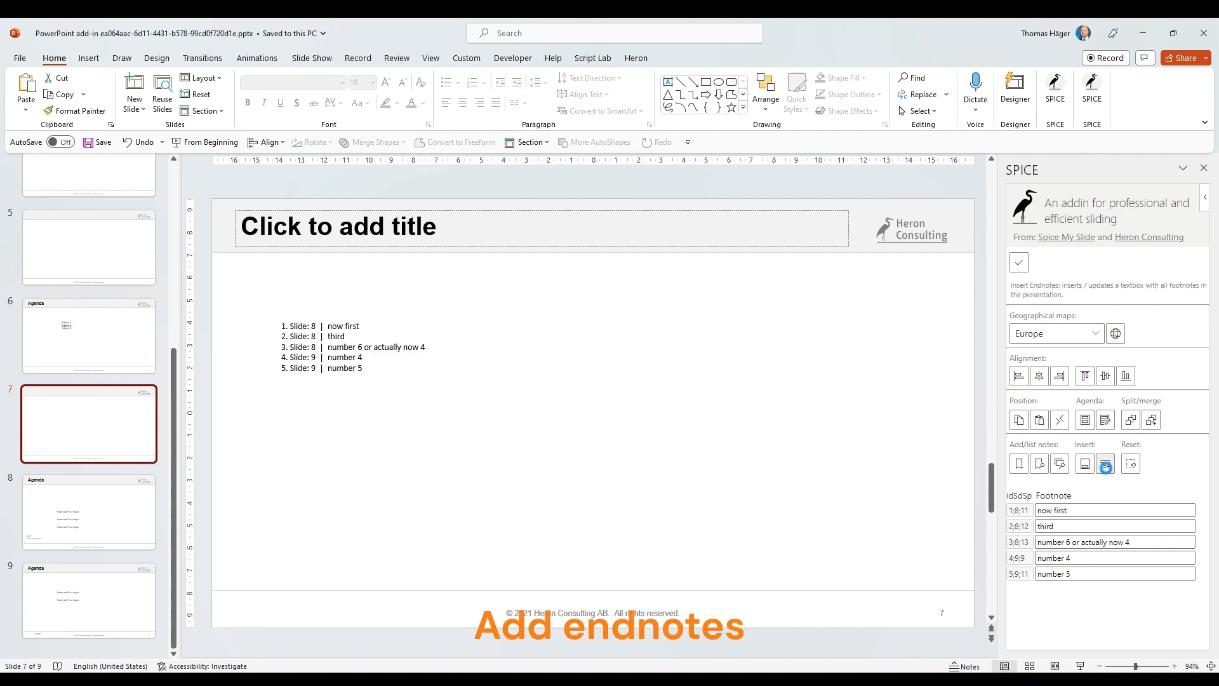
{"action": "left_click", "coordinate": [349, 379]}
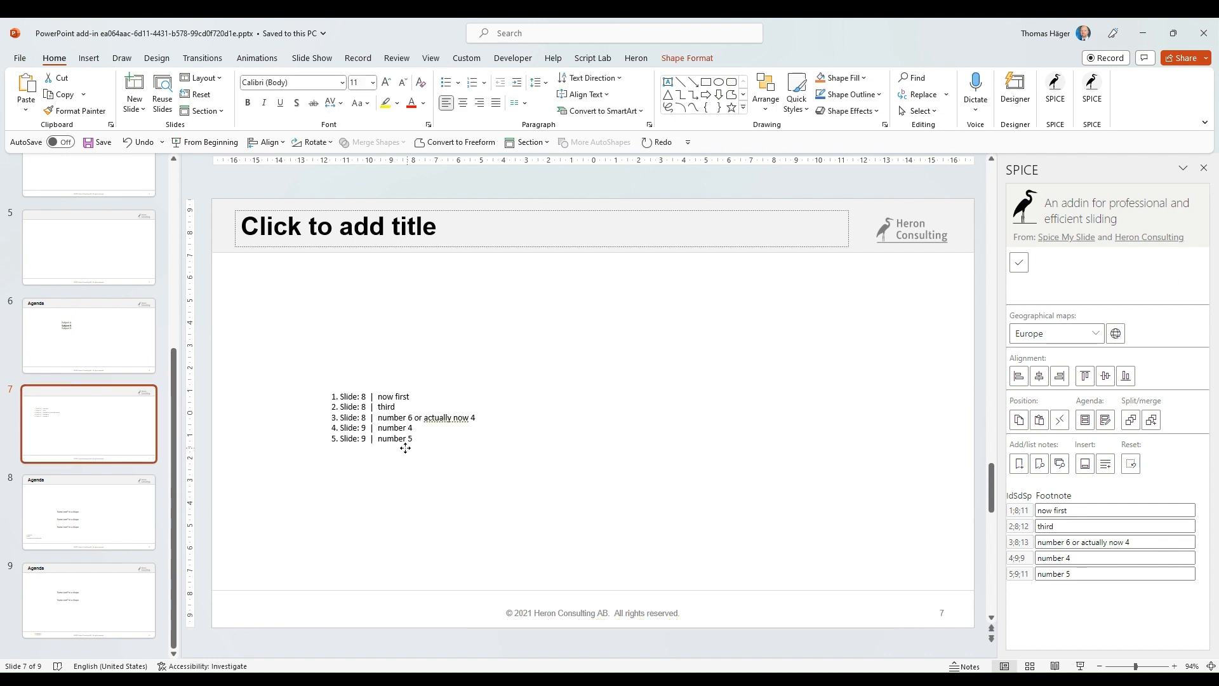